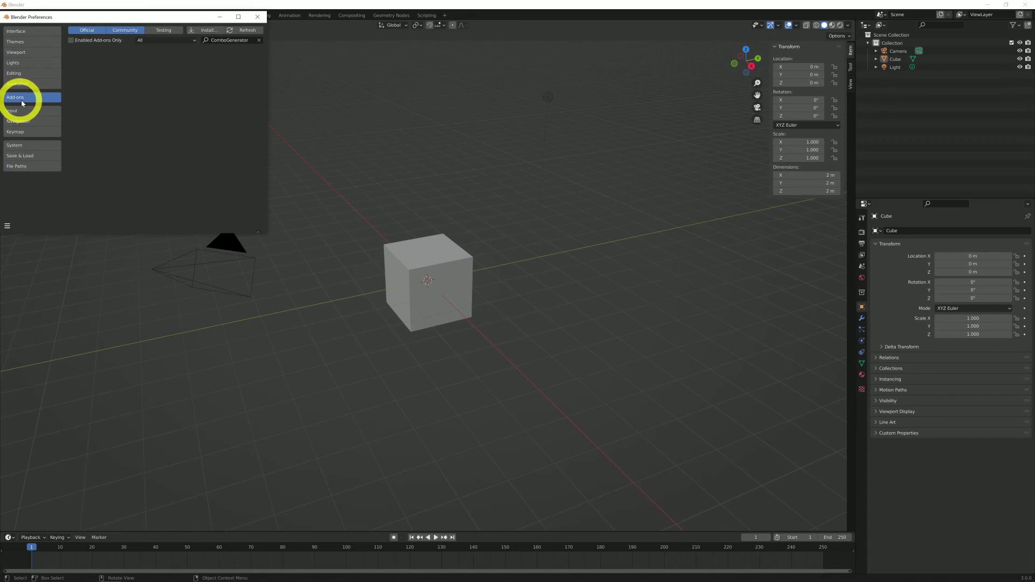
Install the add-on file combo_generator_01alpha.py from the Desktop folder.
left_click(204, 31)
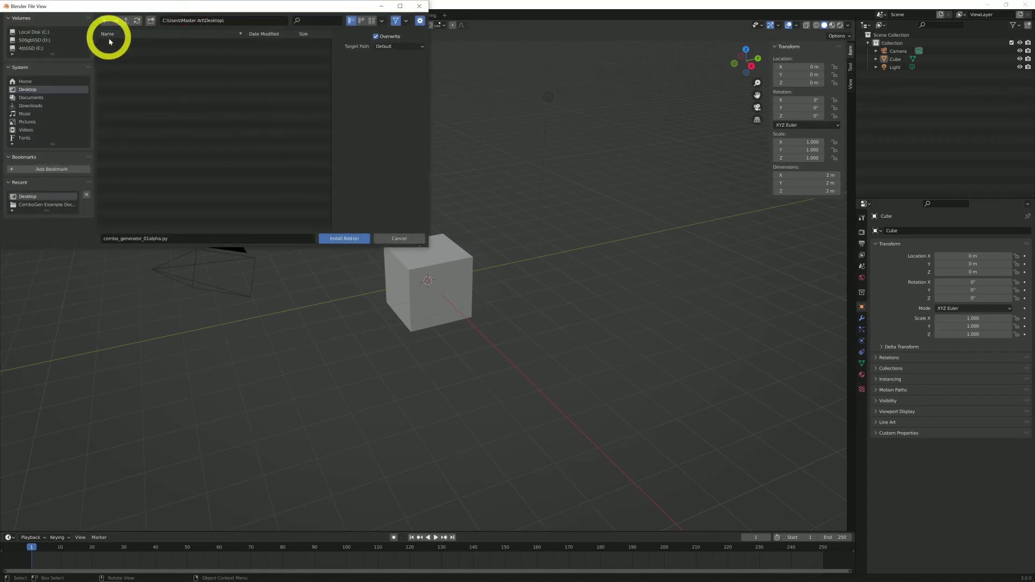
left_click(31, 92)
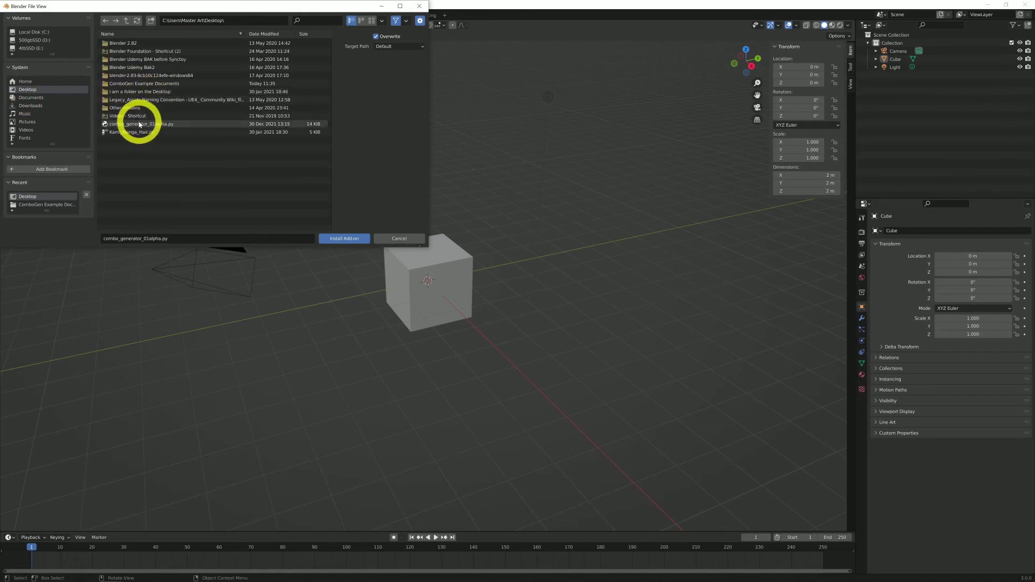
left_click(141, 124)
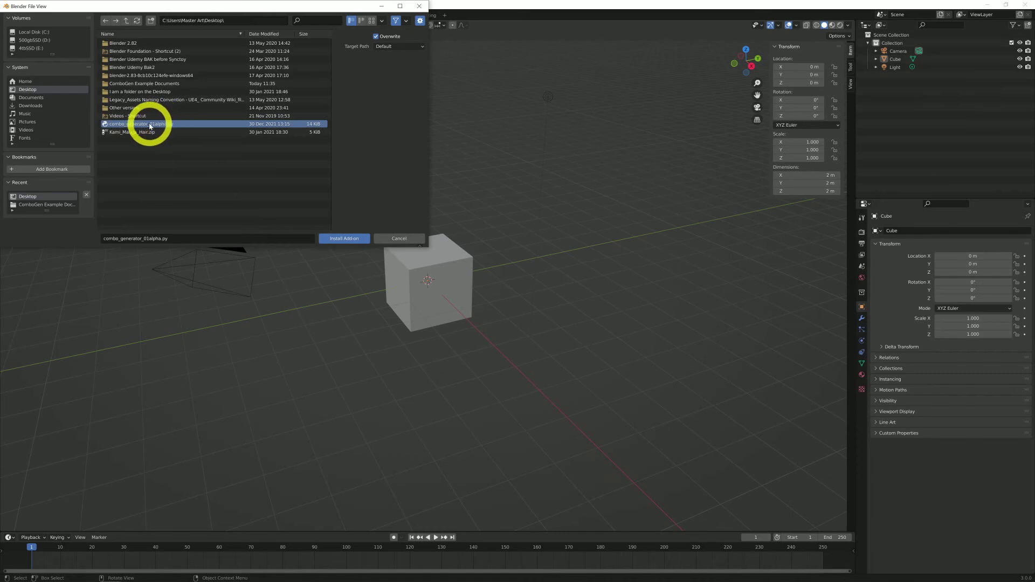
left_click(350, 239)
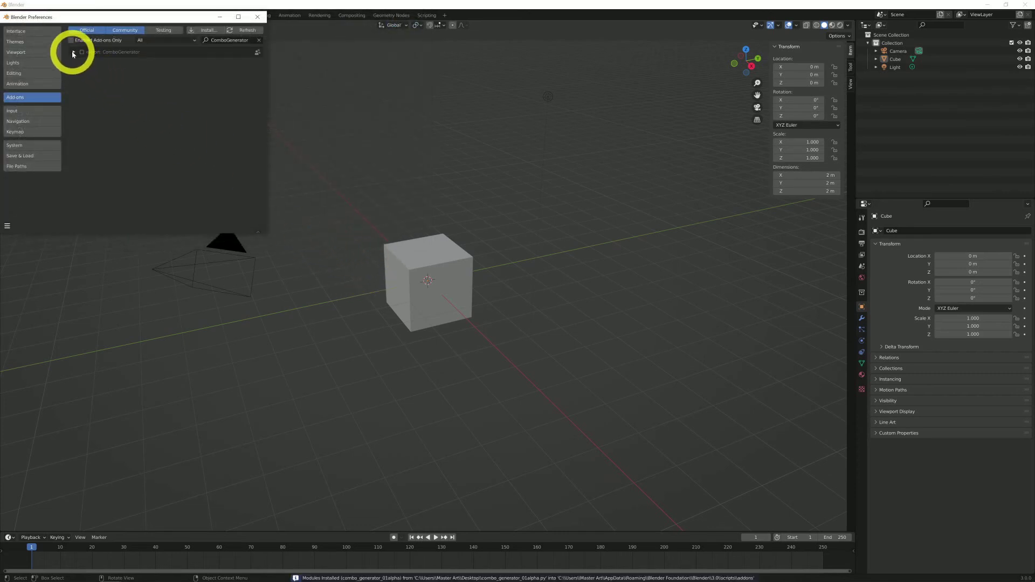
Enable the installed ComboGenerator add-on and close the preferences.
left_click(74, 52)
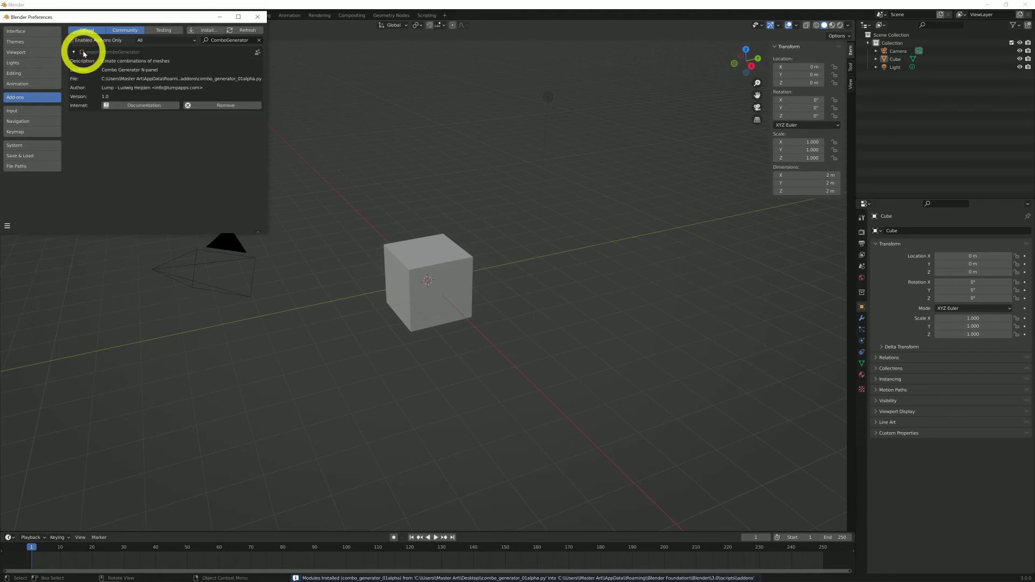
left_click(82, 52)
left_click(258, 17)
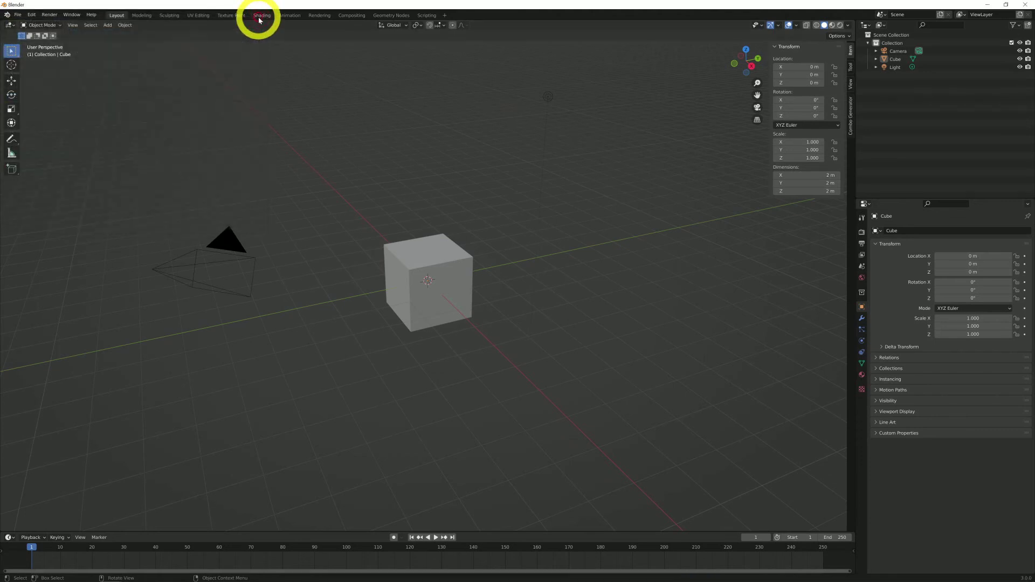
Show the Combo Generator export options in the 3D viewport's sidebar.
key("n")
key("n")
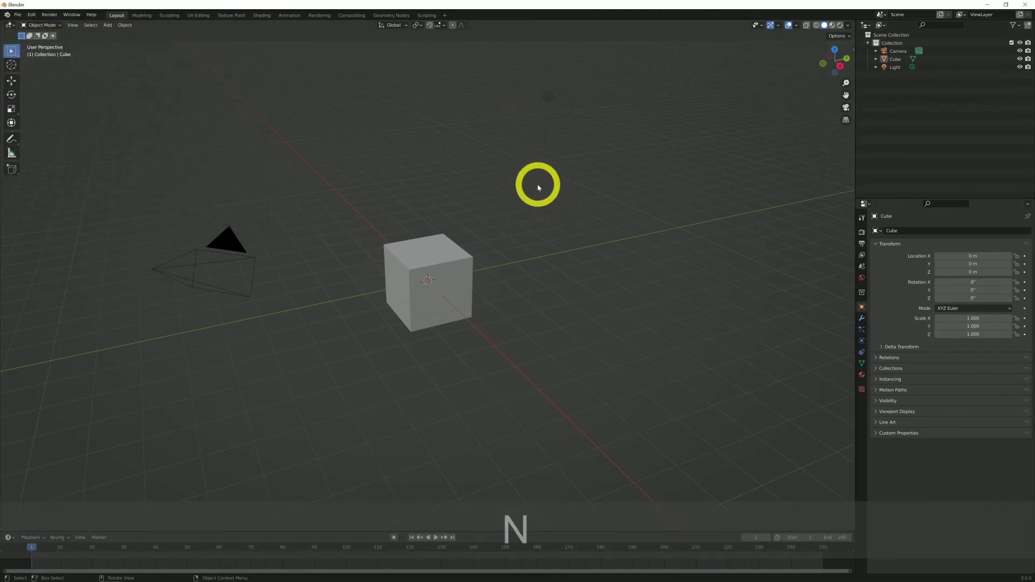
left_click(850, 120)
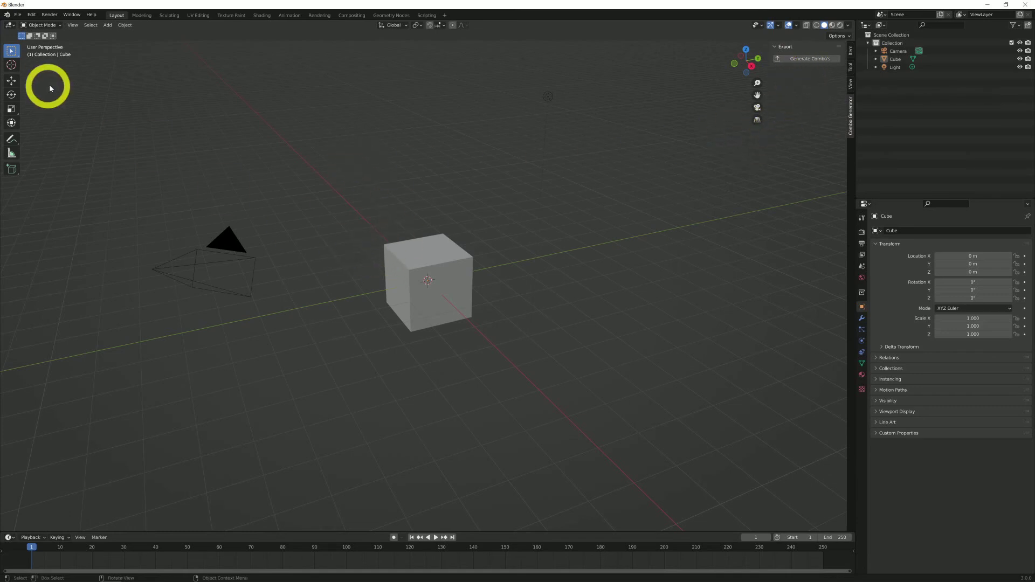
Open the recent example file Tank2_8bit_1tank.blend.
left_click(18, 15)
mouse_move(32, 40)
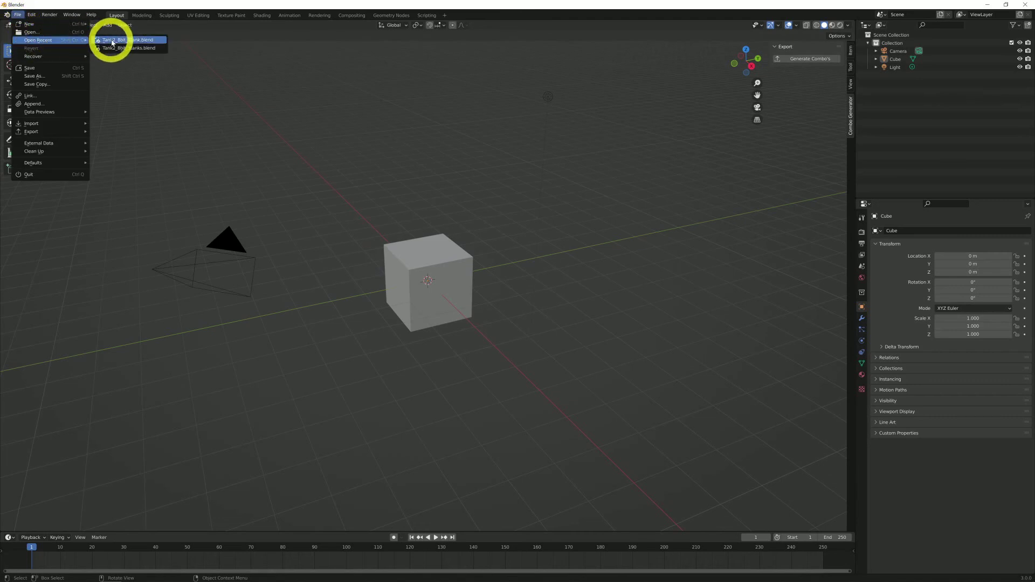
left_click(117, 42)
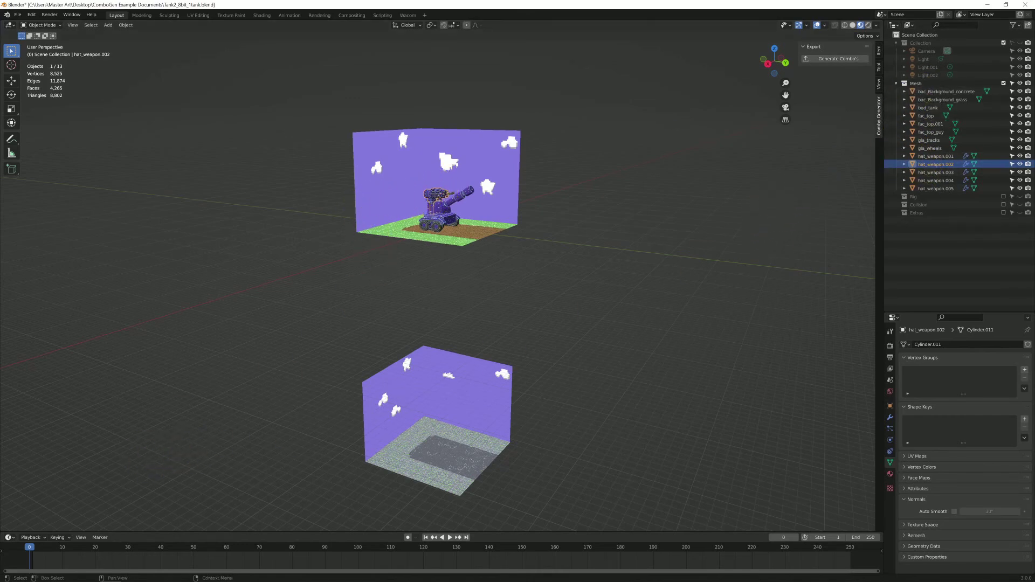
Read the category prefixes and their descriptions in CategorieShorts.txt in Notepad, enlarging its window, and close the file.
left_click_drag(1028, 111, 640, 64)
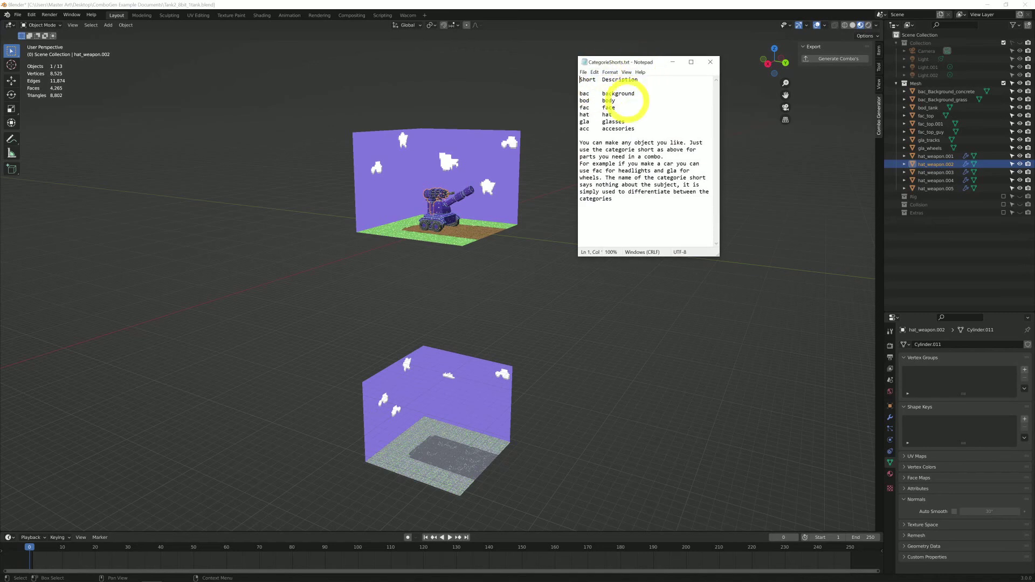
left_click_drag(715, 252, 781, 310)
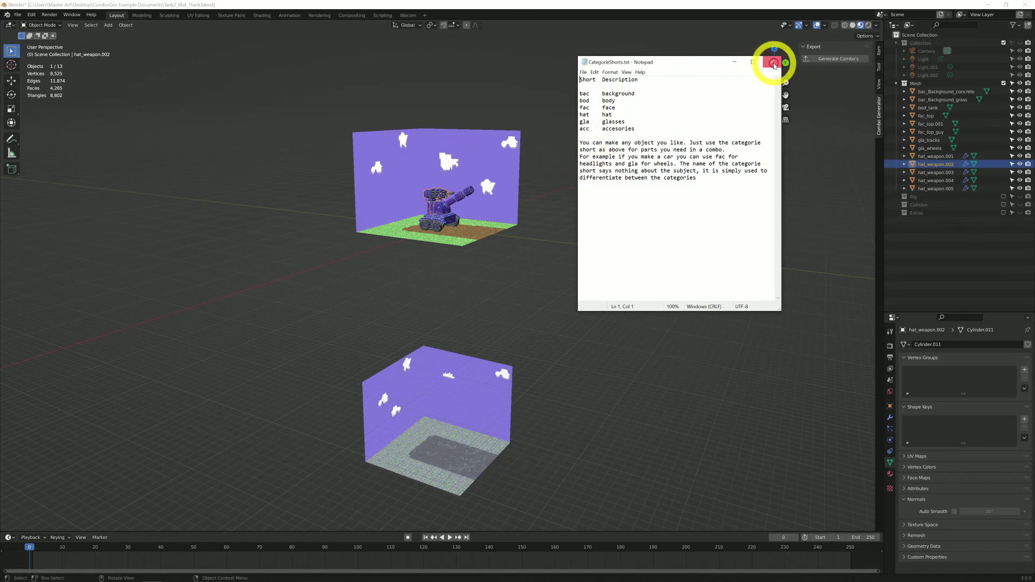
left_click(774, 63)
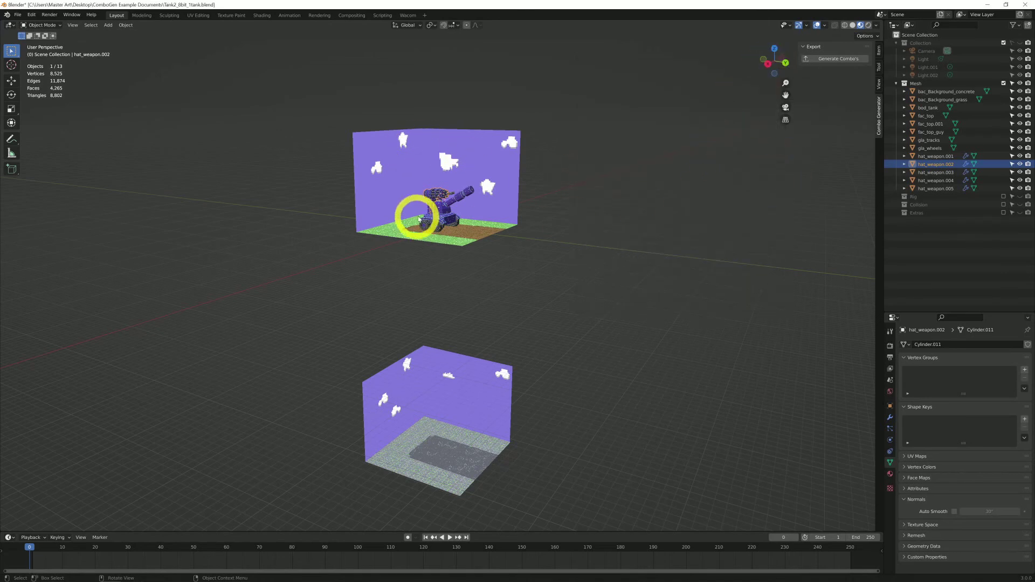
Examine the category prefixes in the Mesh collection's object names, going through the hat_weapon parts, the concrete background and the tracks.
left_click(925, 157)
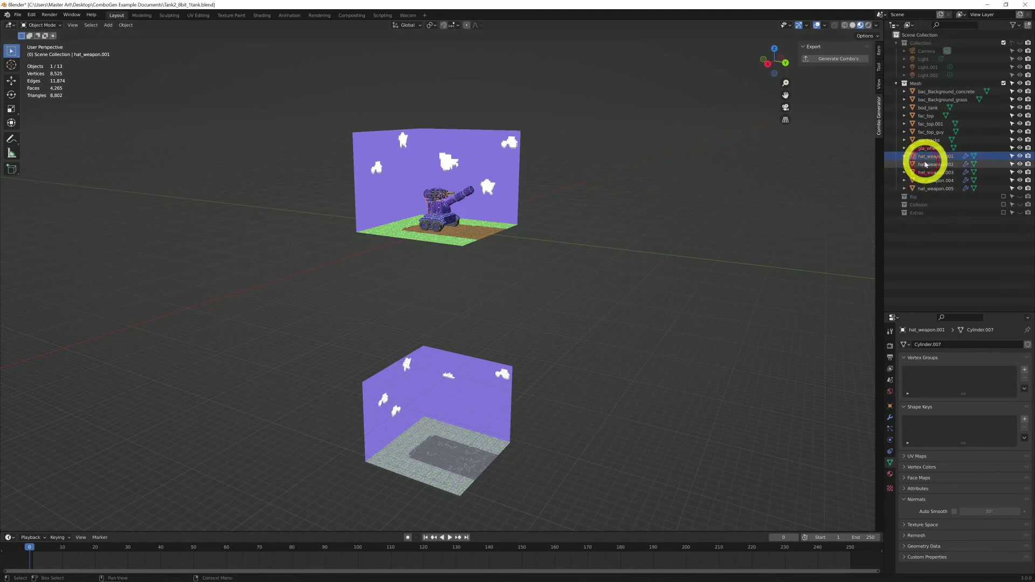
left_click(925, 164)
left_click(926, 172)
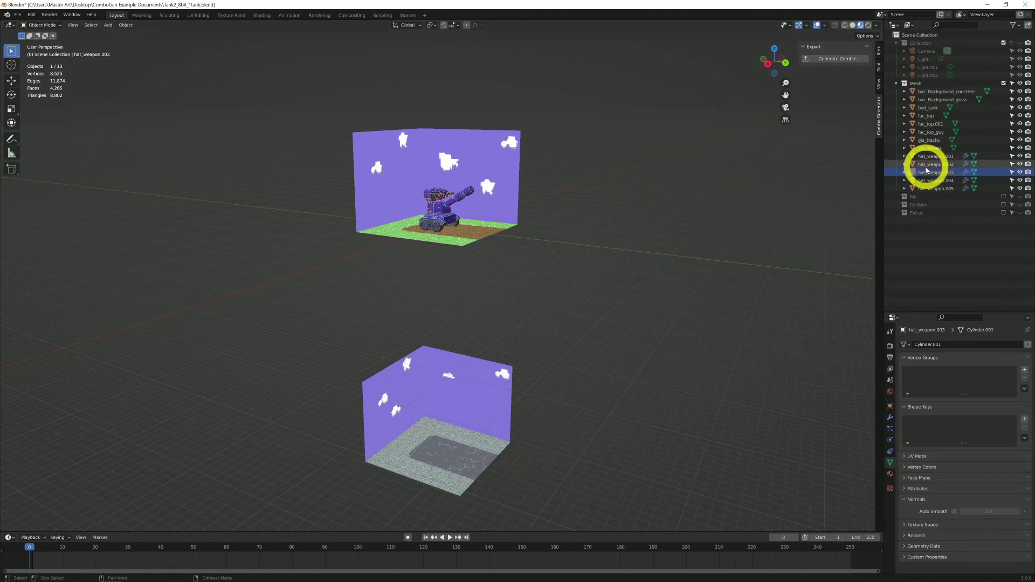
left_click(926, 180)
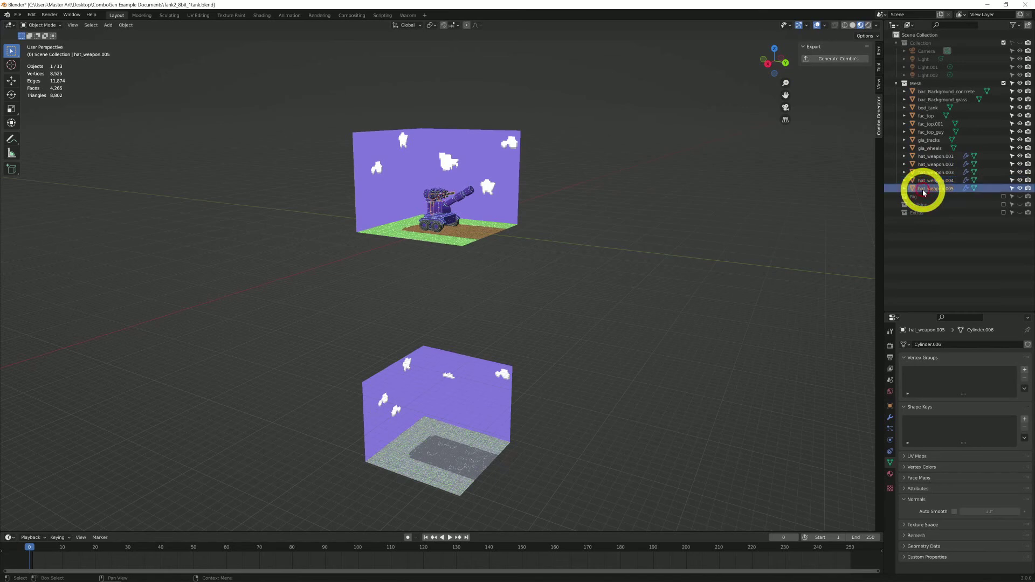
left_click(925, 189)
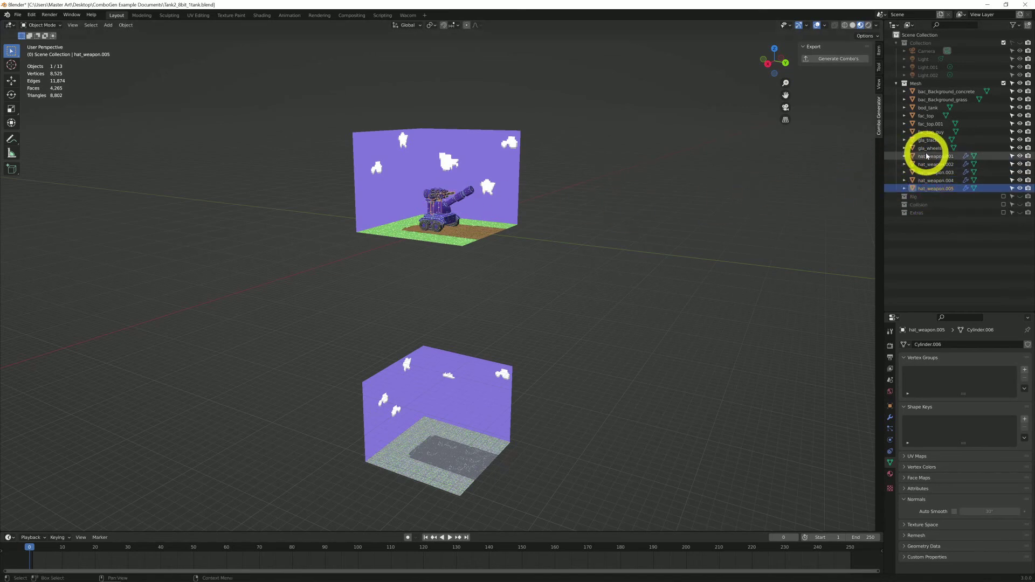
left_click(929, 93)
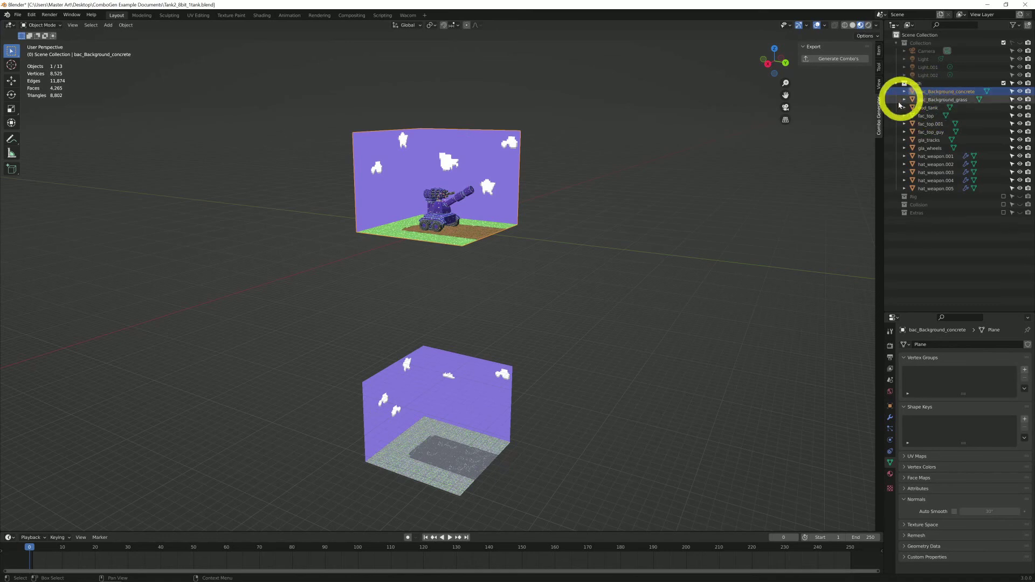
left_click(929, 139)
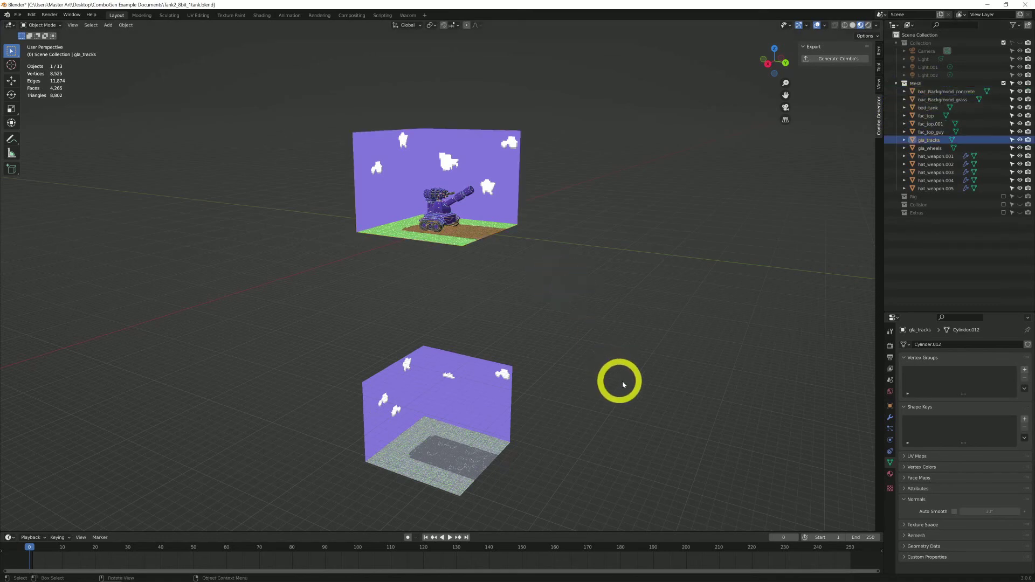
Browse for the render output path and create a folder named Combos on the Desktop.
left_click(890, 358)
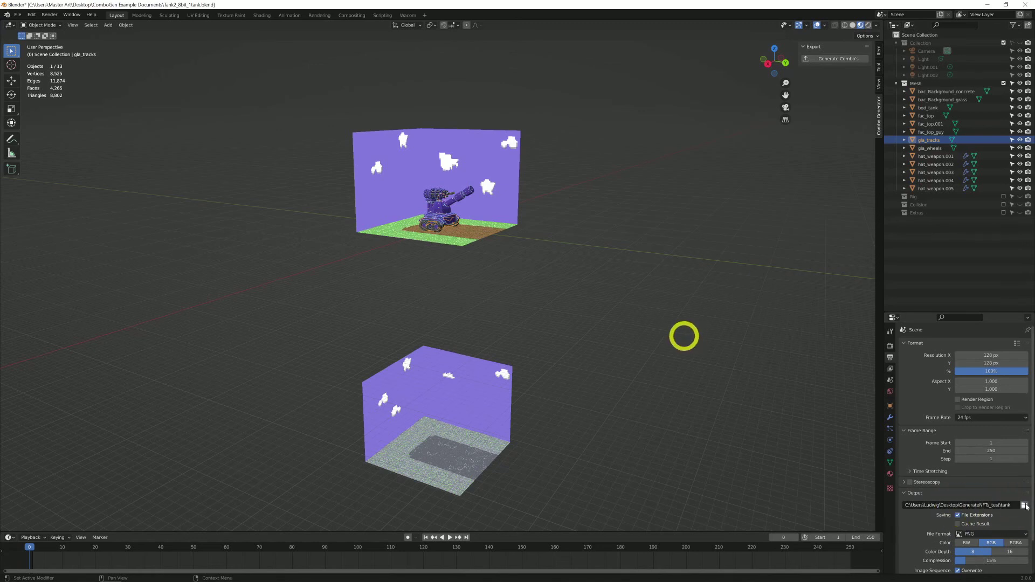
left_click(1024, 505)
left_click_drag(496, 169, 560, 129)
left_click(399, 212)
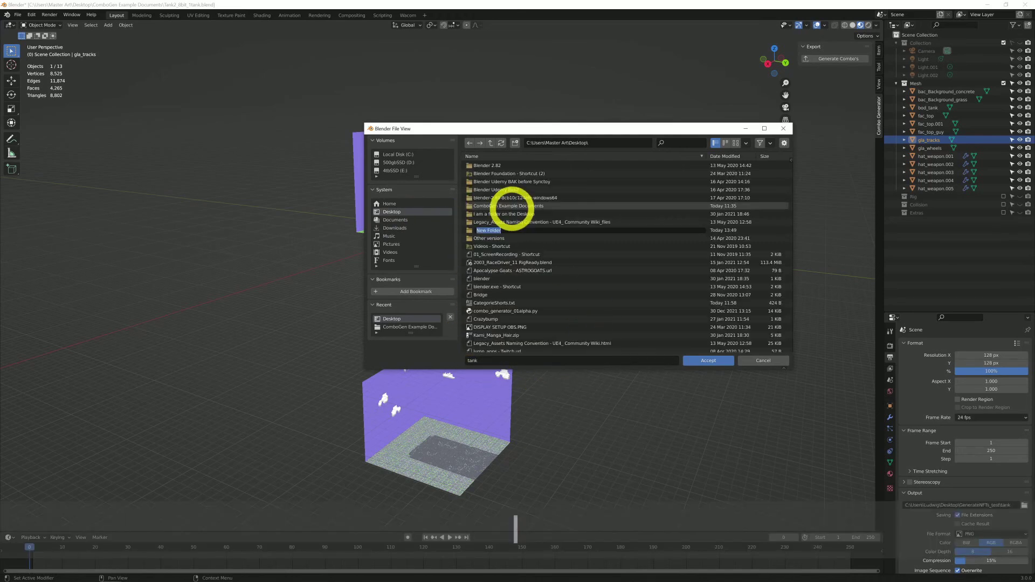
double_click(492, 230)
type("Com")
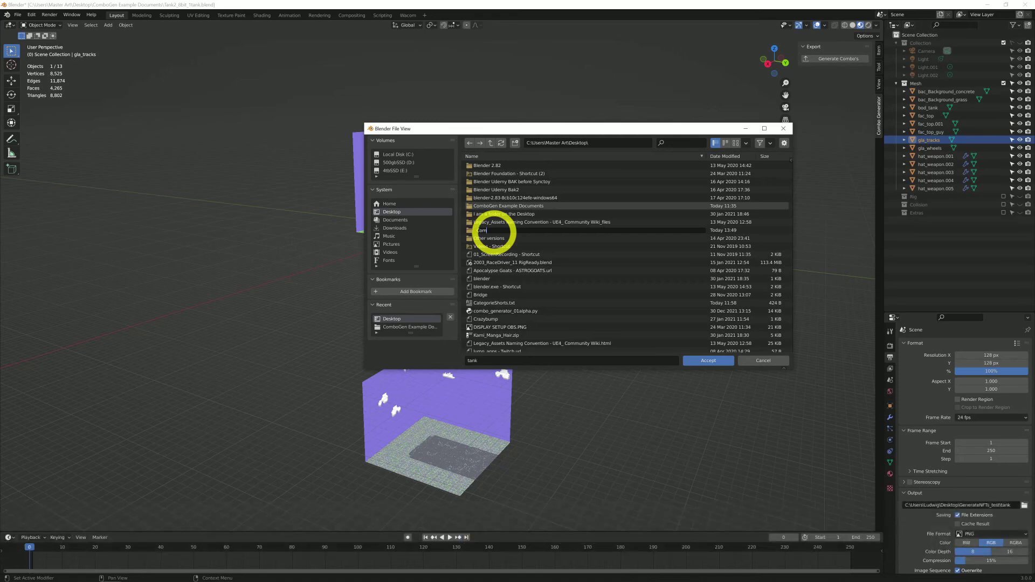
type("bos")
key("Return")
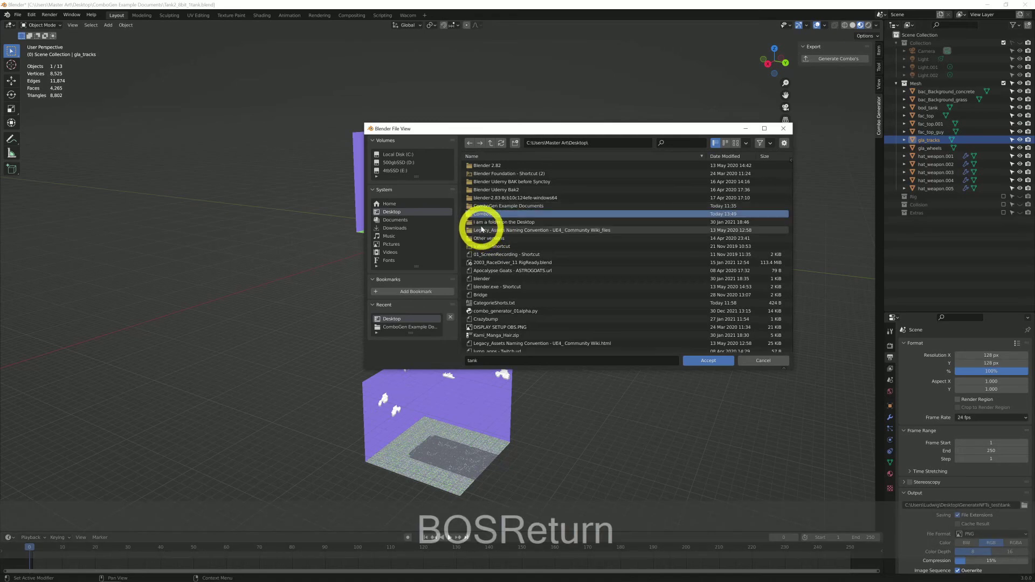
Set the render output path to the Combos folder with the file name tank.
left_click(486, 215)
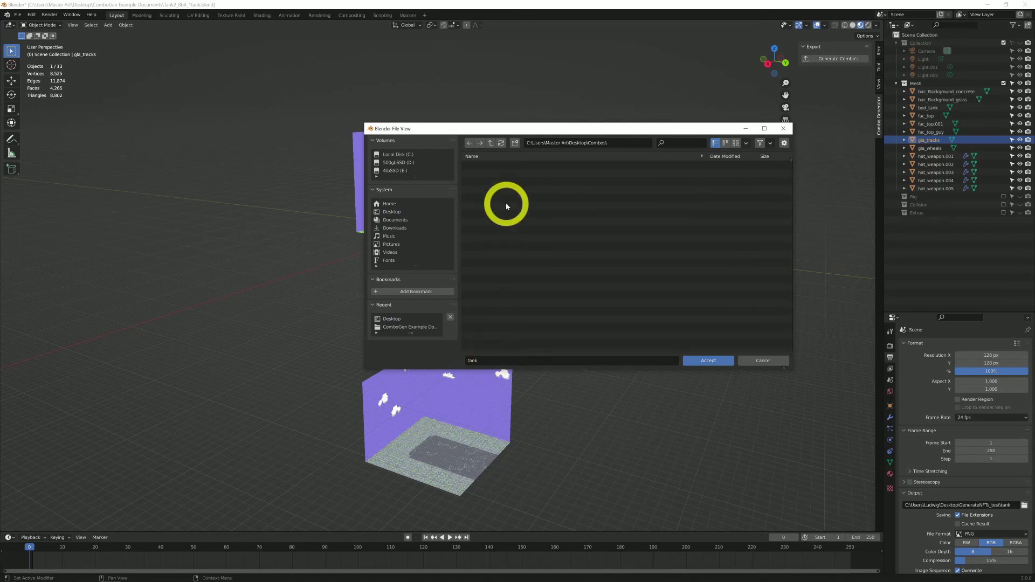
left_click(488, 363)
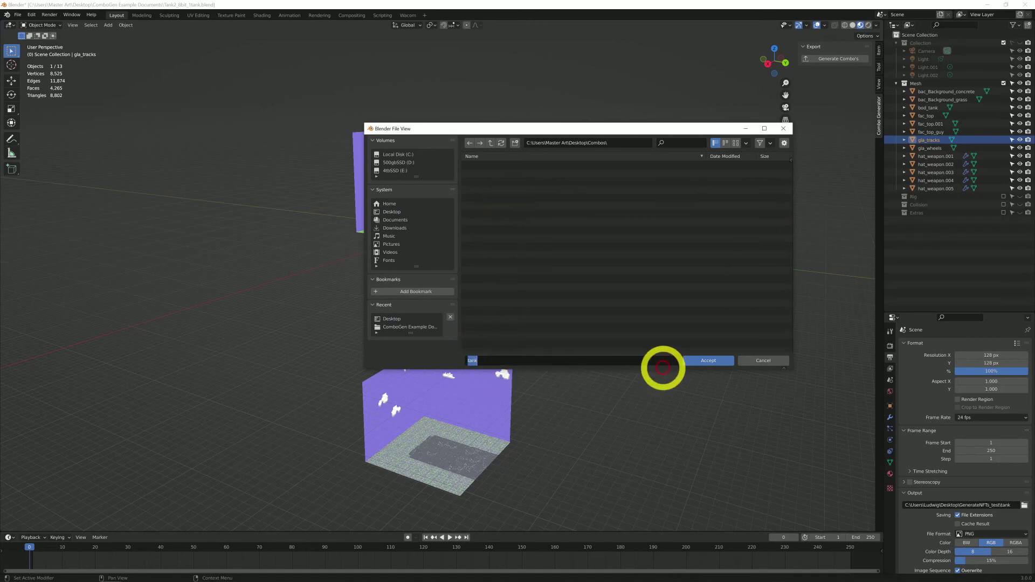
left_click(701, 365)
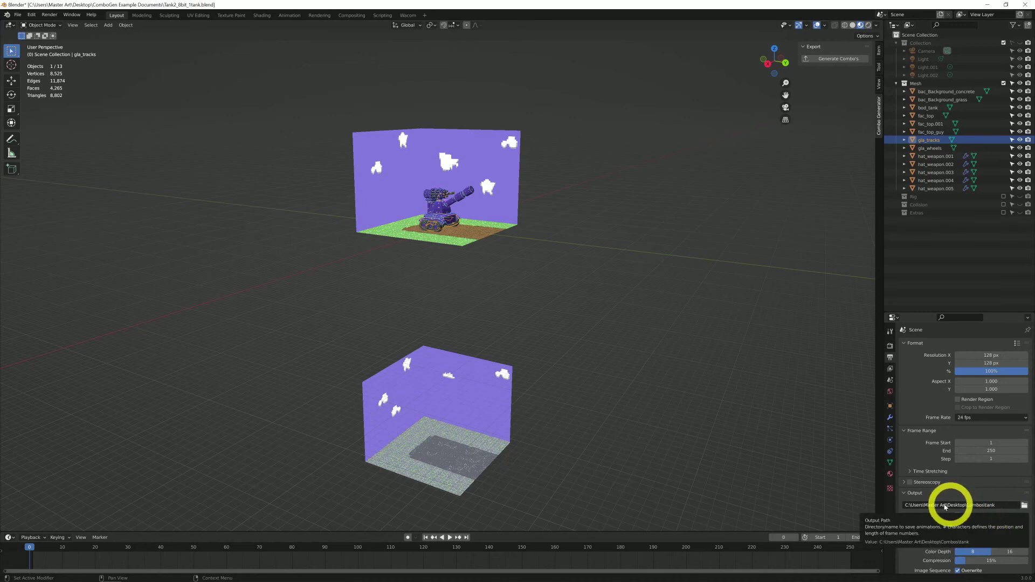
Review the render output settings and check the tank's framing through the scene camera.
scroll(920, 490, "down", 2)
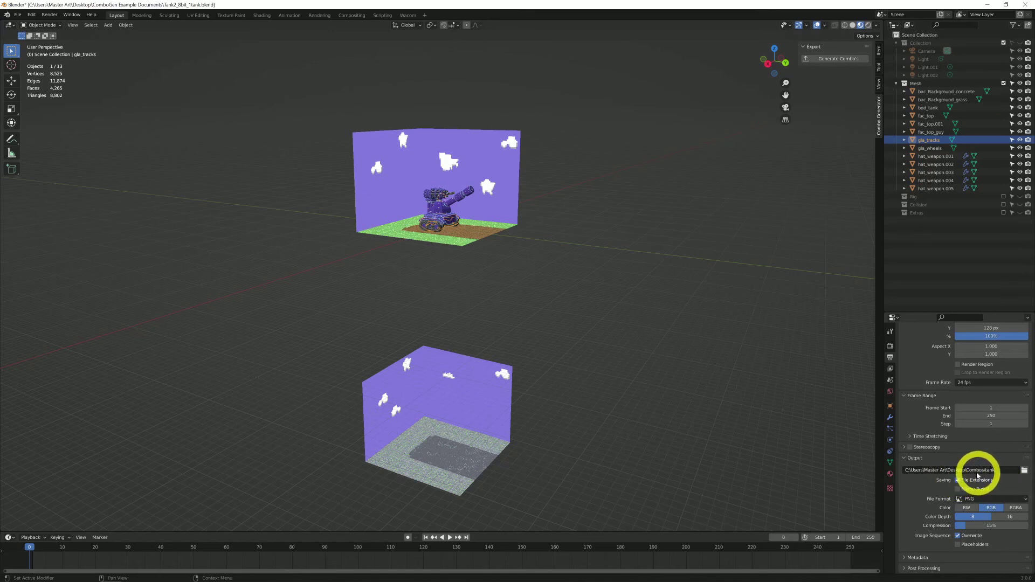
scroll(931, 361, "up", 2)
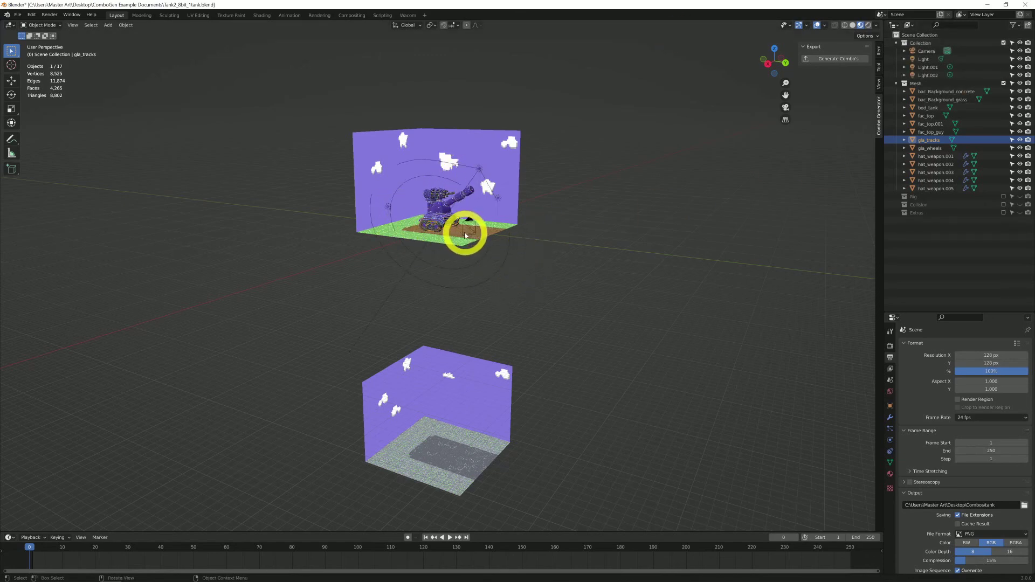
key("KP_0")
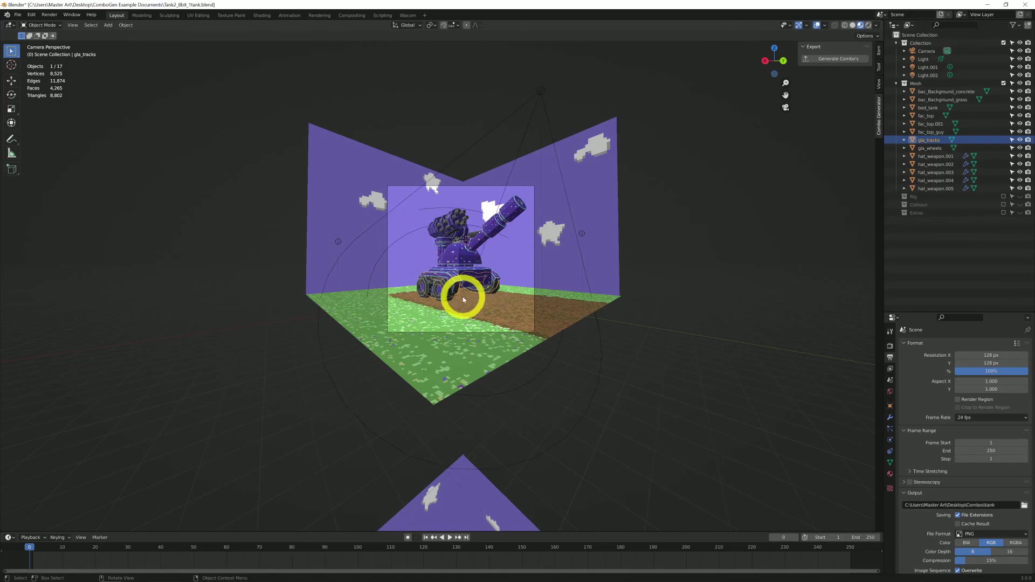
key("KP_0")
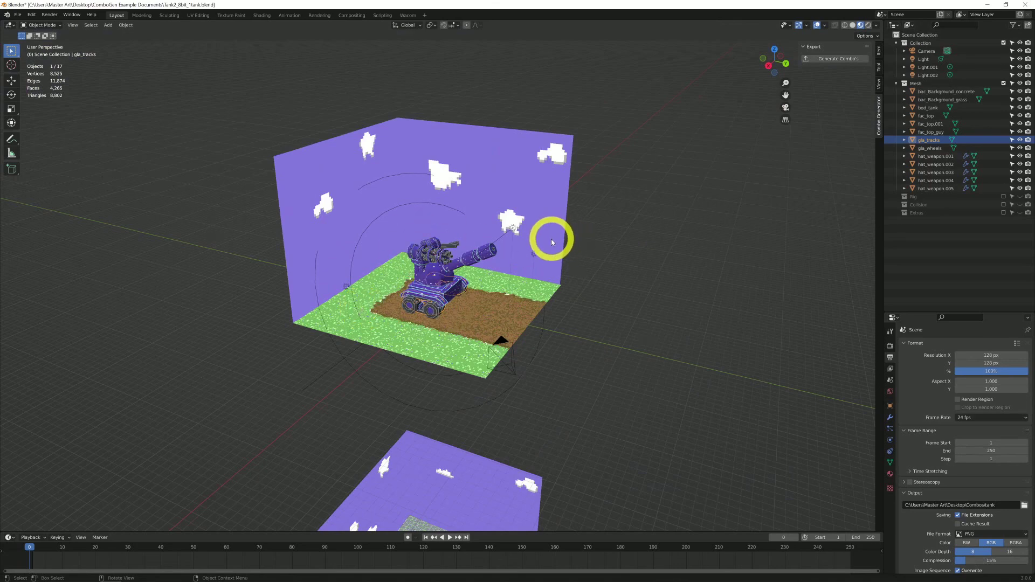
middle_click_drag(538, 301, 507, 289)
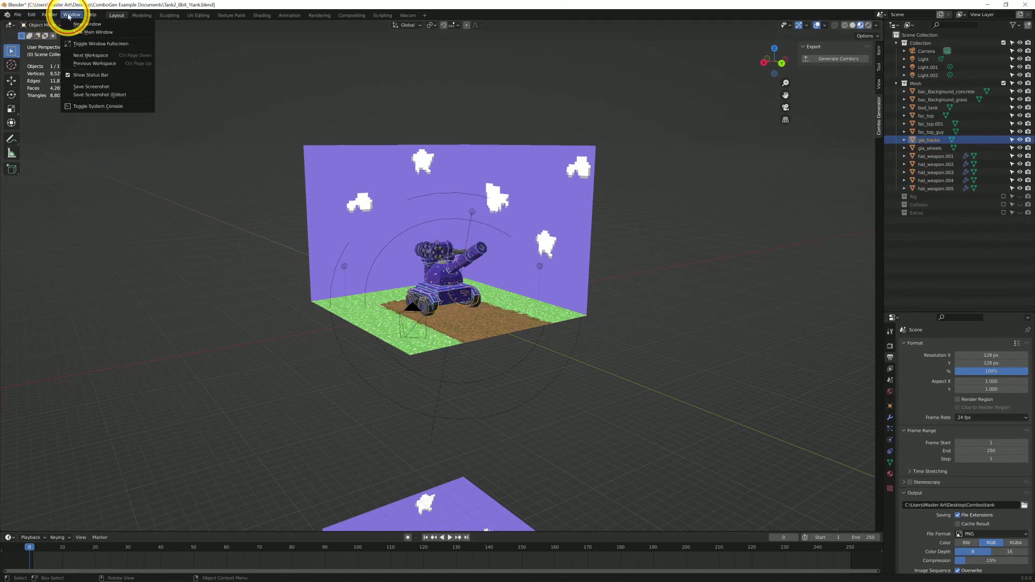
Generate the mesh combos with the system console open to follow the export.
left_click(92, 105)
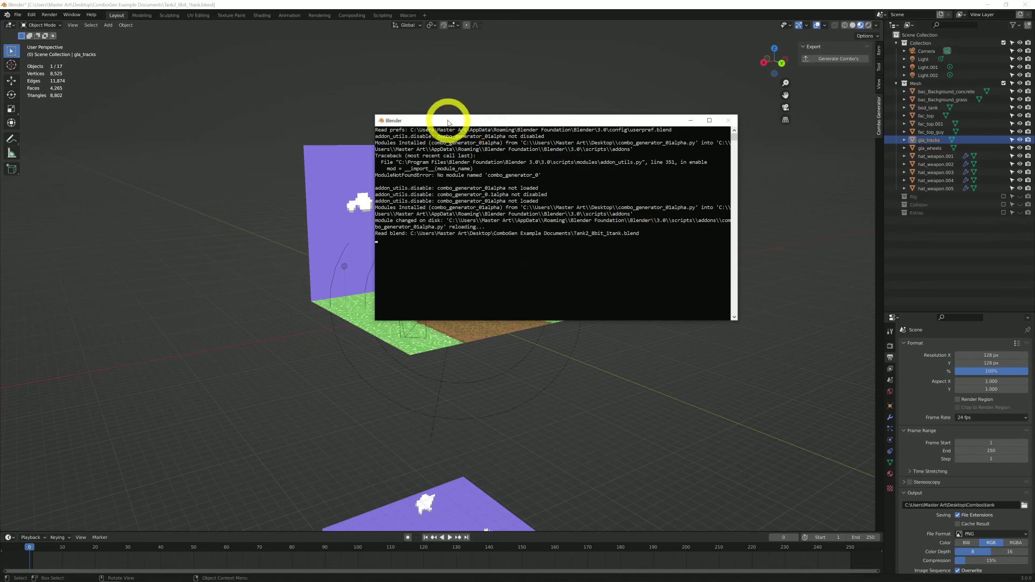
left_click_drag(440, 119, 216, 59)
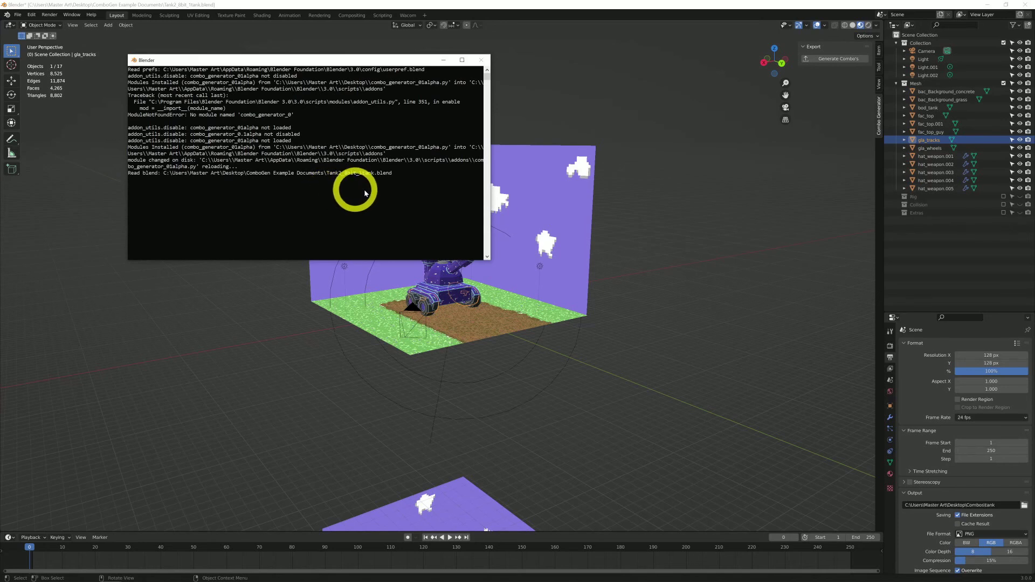
left_click(833, 61)
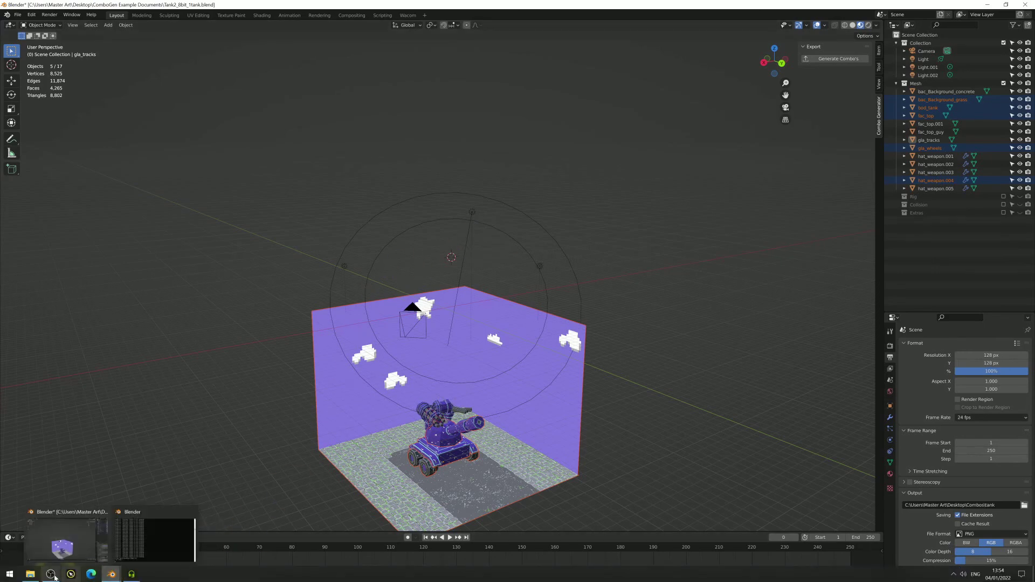
left_click(141, 542)
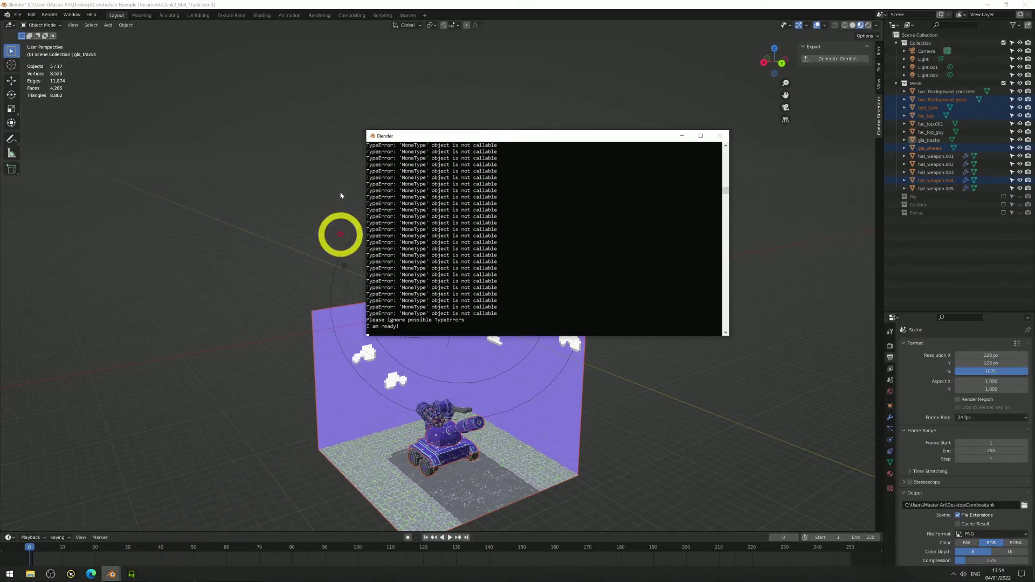
Examine the start of the export log in the system console for the object, category and combination counts.
left_click_drag(439, 135, 443, 85)
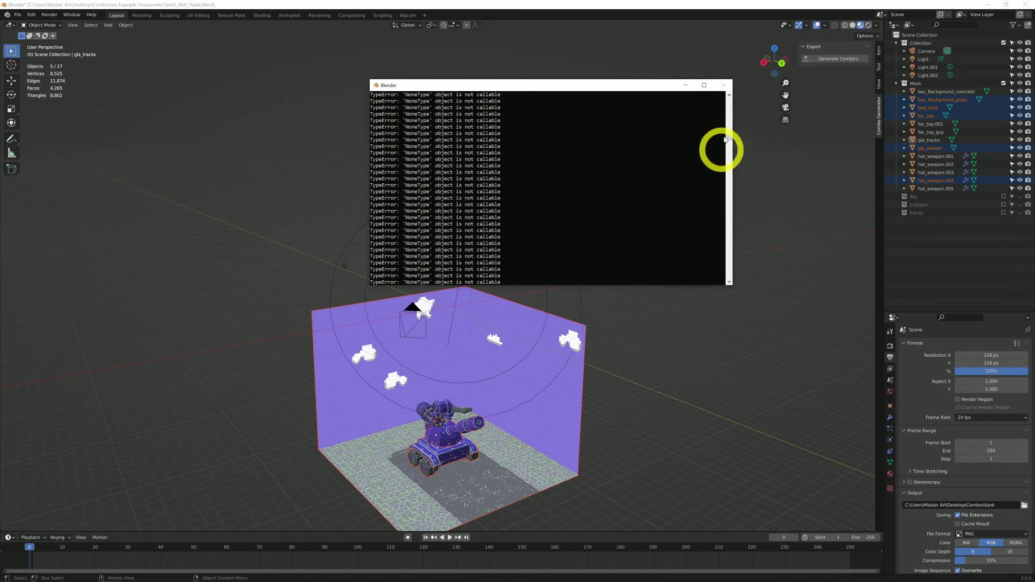
left_click_drag(730, 144, 711, 102)
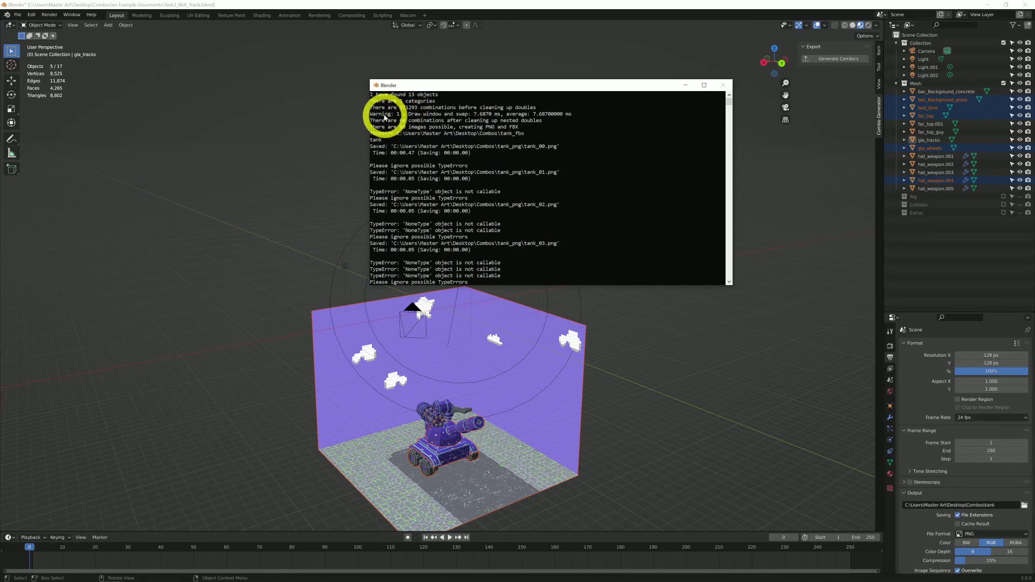
left_click_drag(383, 115, 561, 114)
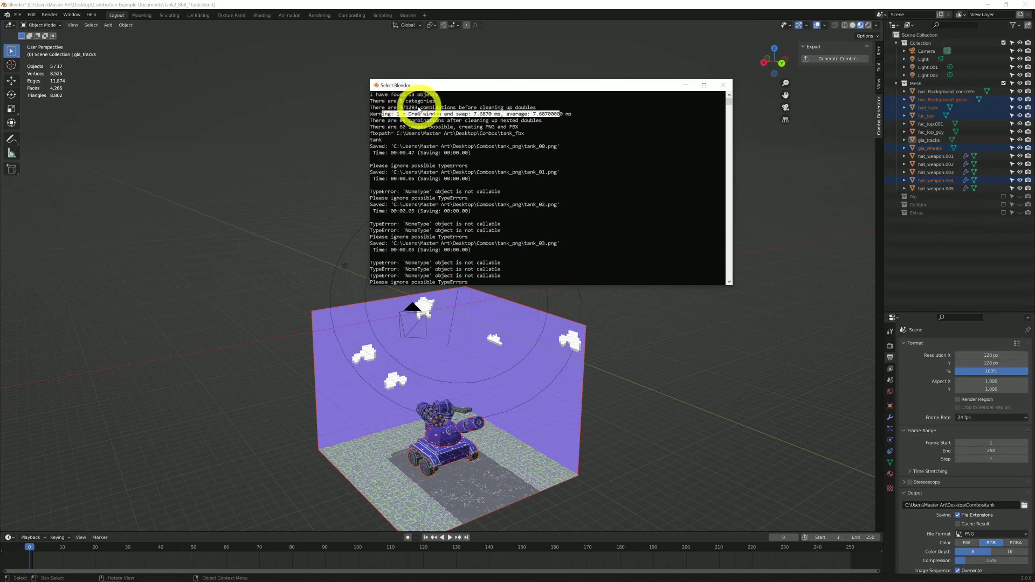
left_click_drag(381, 120, 448, 122)
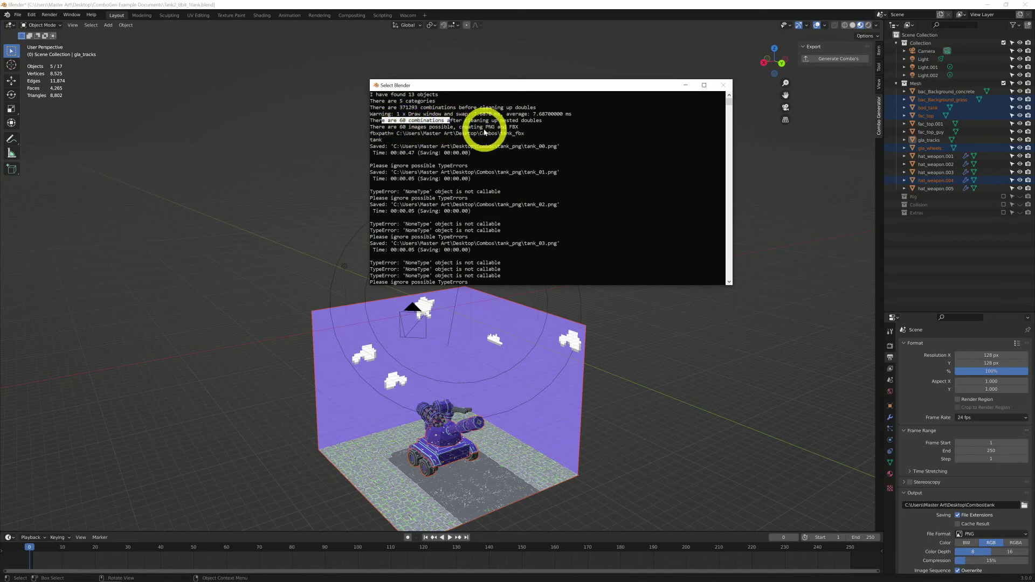
Check the console log for the export formats, the FBX folder path and the save paths of the PNG images.
left_click_drag(499, 127, 519, 128)
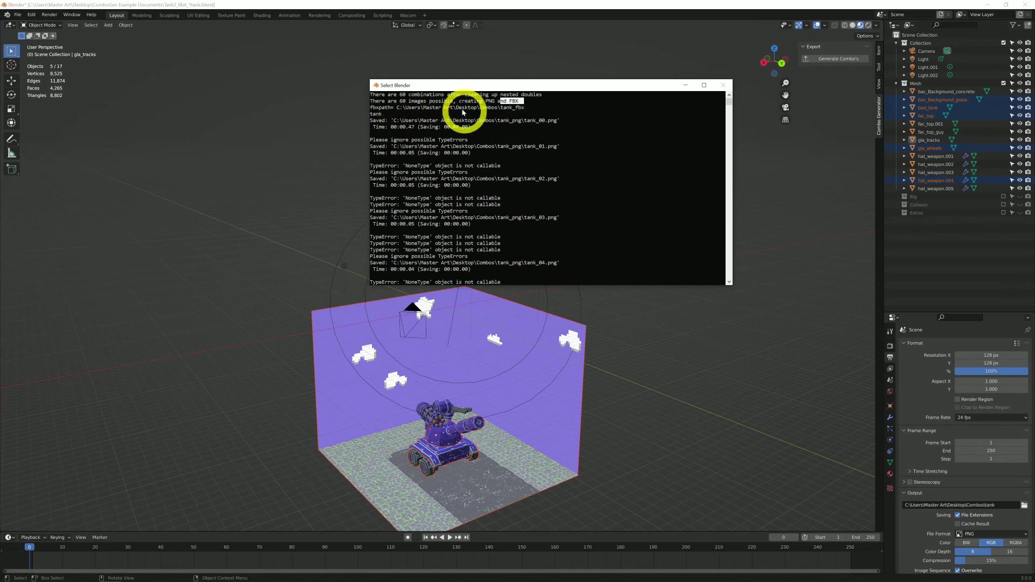
left_click_drag(490, 108, 370, 108)
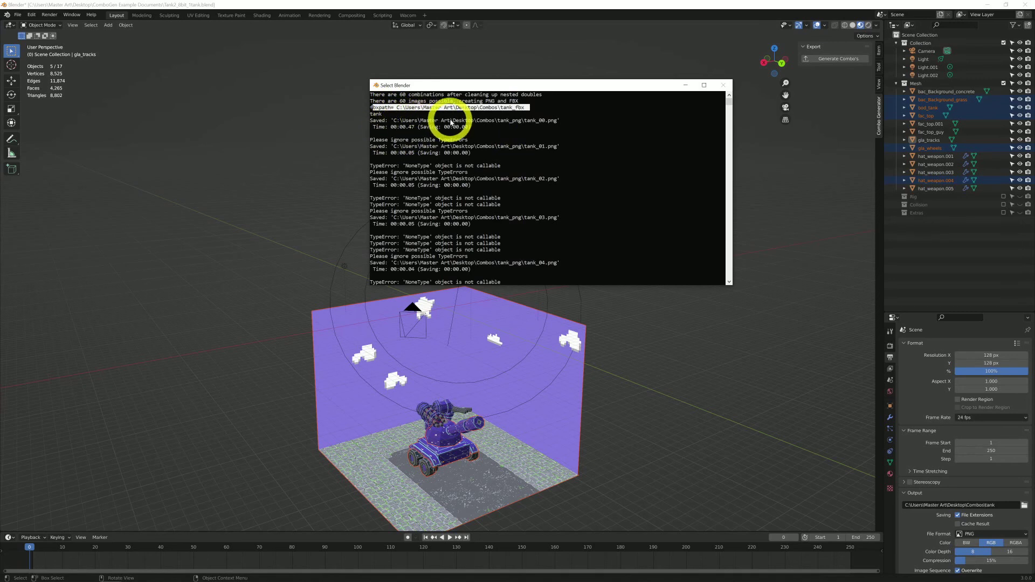
left_click_drag(567, 120, 376, 120)
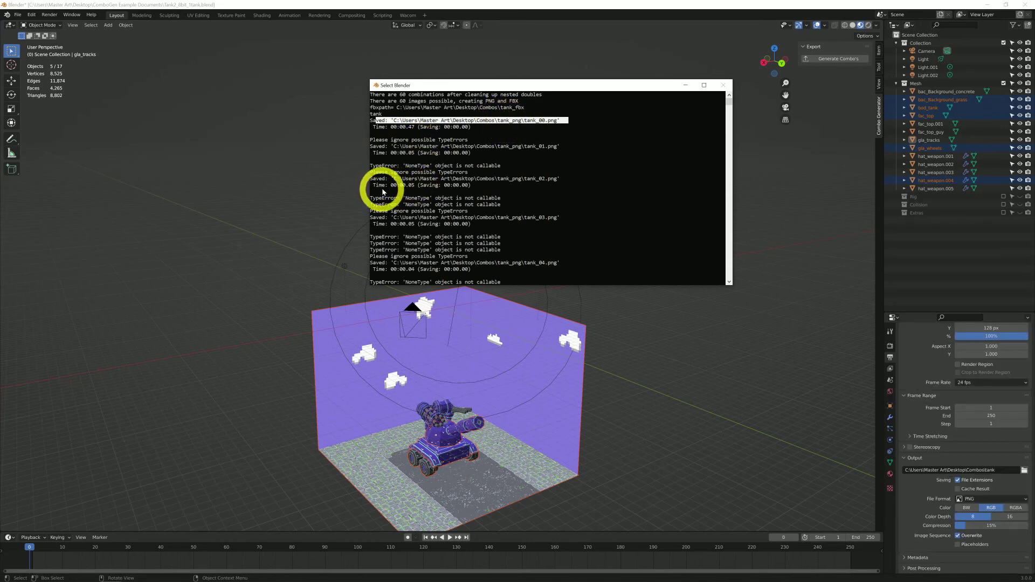
scroll(408, 195, "down", 4)
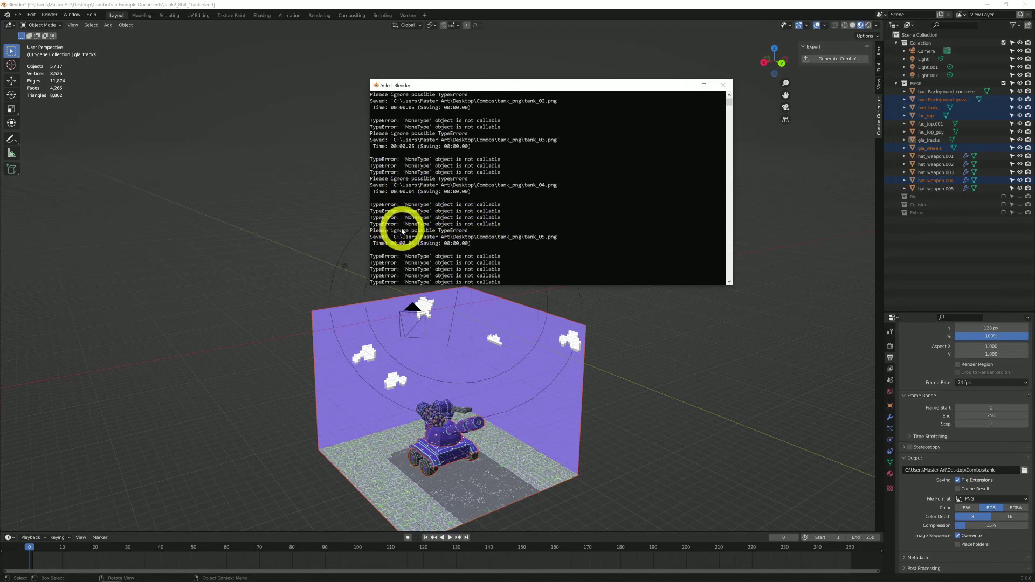
scroll(548, 144, "up", 5)
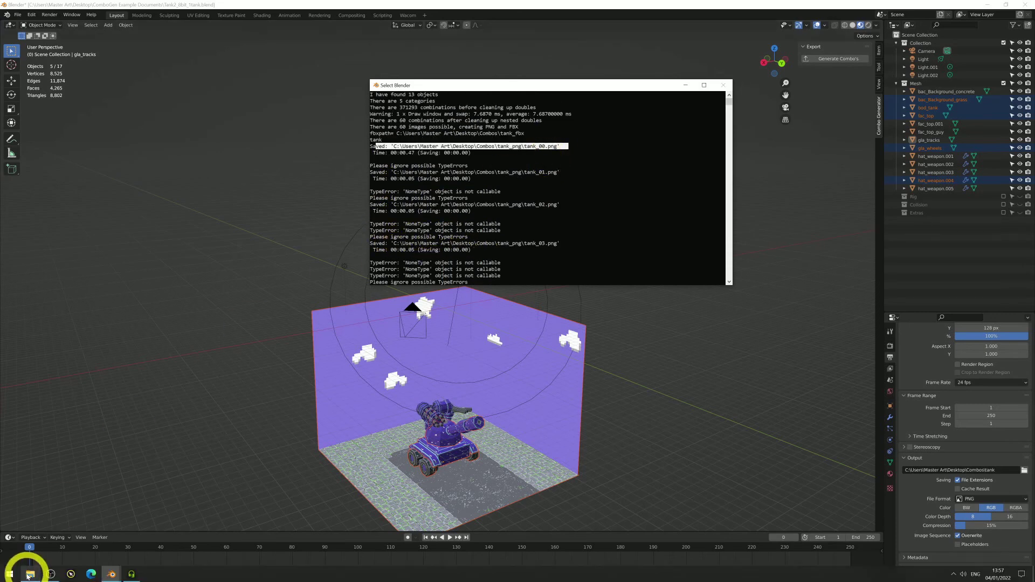
Switch to File Explorer, open the tank_png folder in Combos and enlarge the window to view the exported images.
left_click(27, 576)
double_click(501, 231)
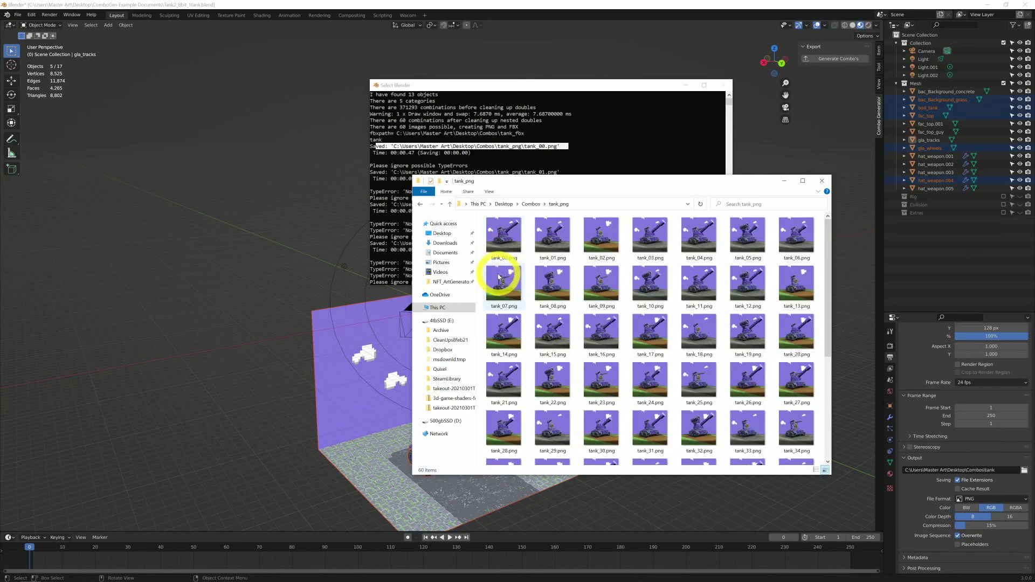
left_click_drag(529, 181, 323, 96)
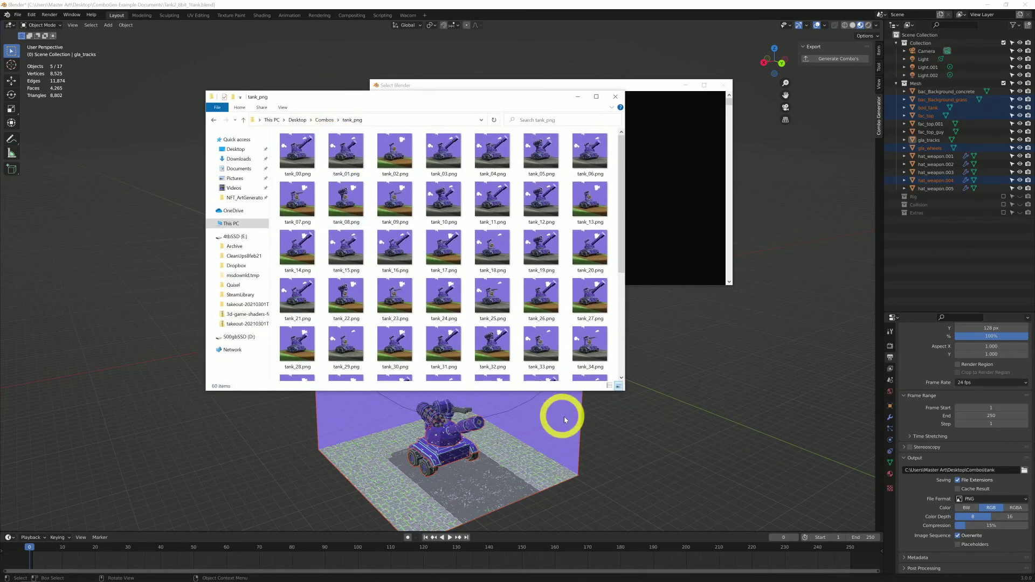
left_click_drag(624, 391, 781, 471)
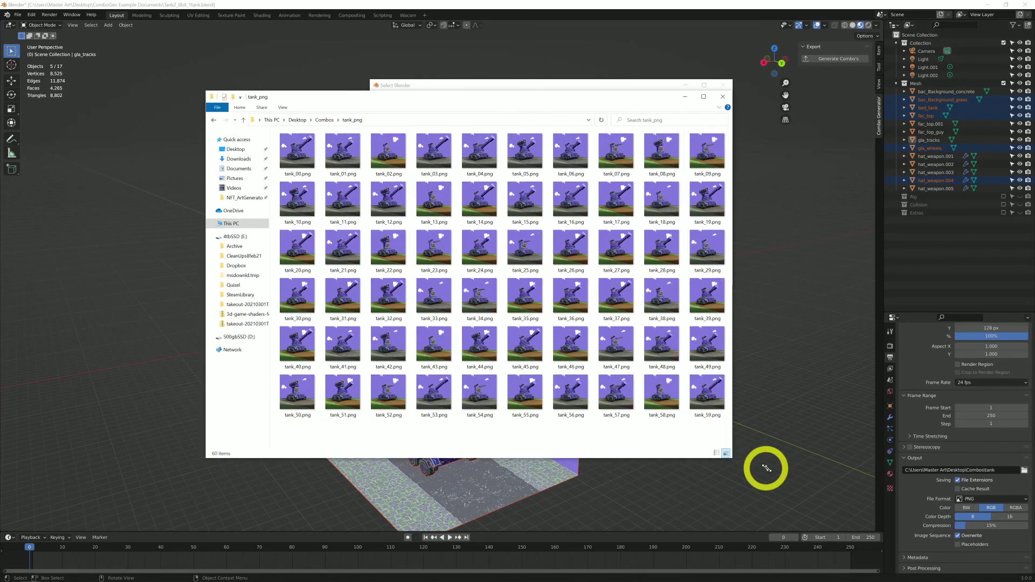
left_click(291, 142)
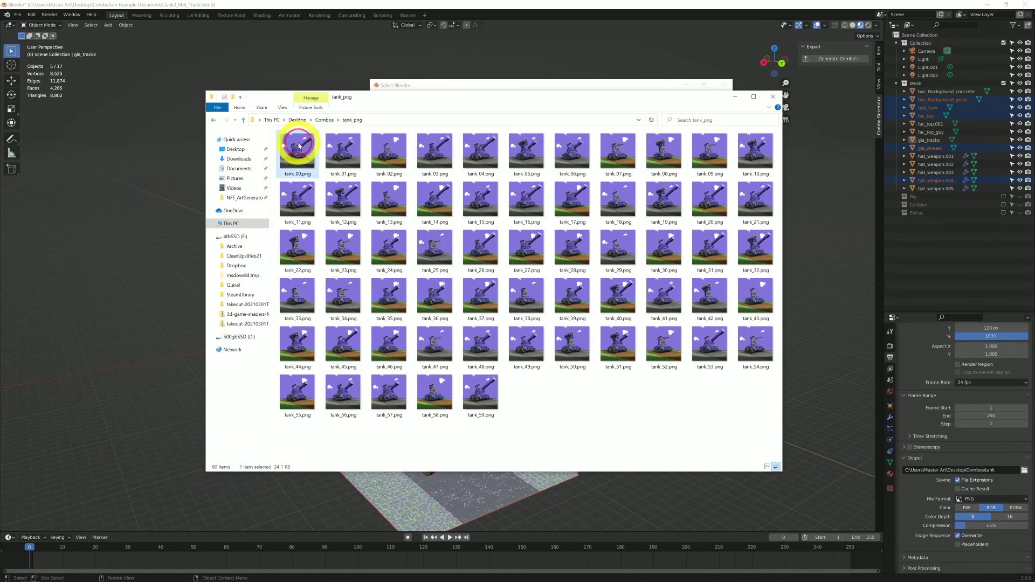
left_click_drag(420, 108, 354, 109)
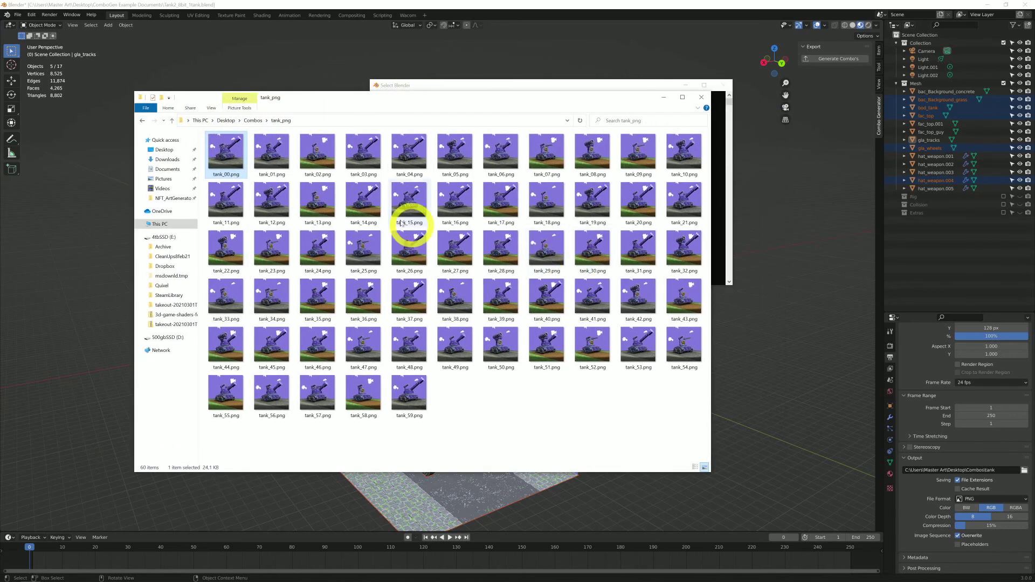
Turn on the preview pane for tank_00.png and widen both the folder window and the pane.
left_click(211, 108)
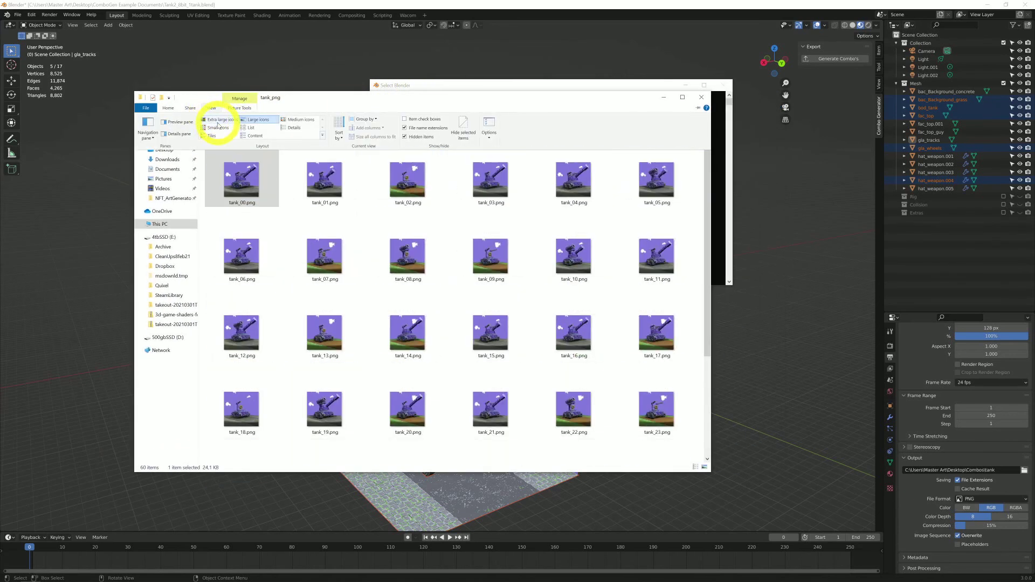
left_click(177, 123)
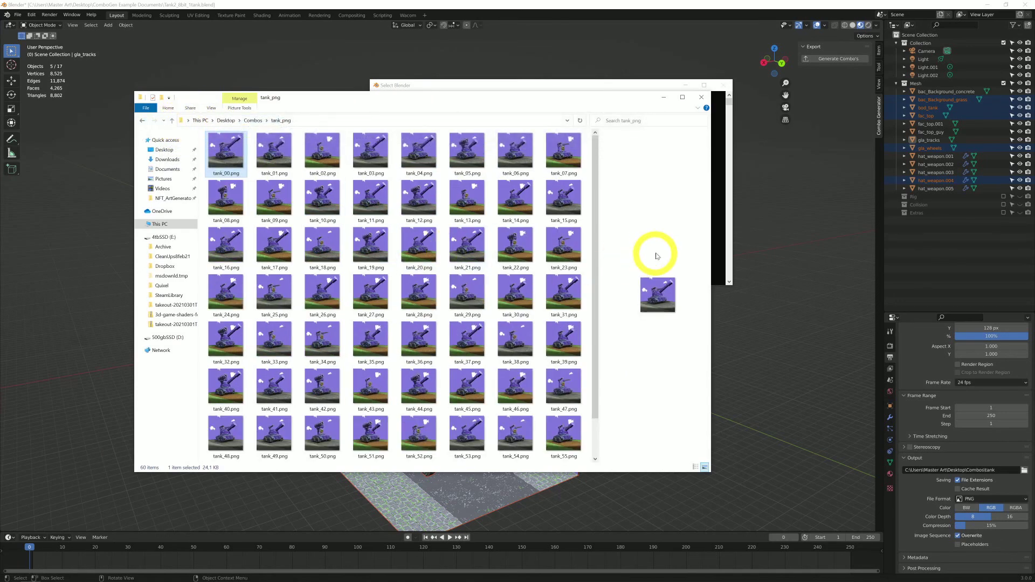
left_click_drag(712, 251, 864, 249)
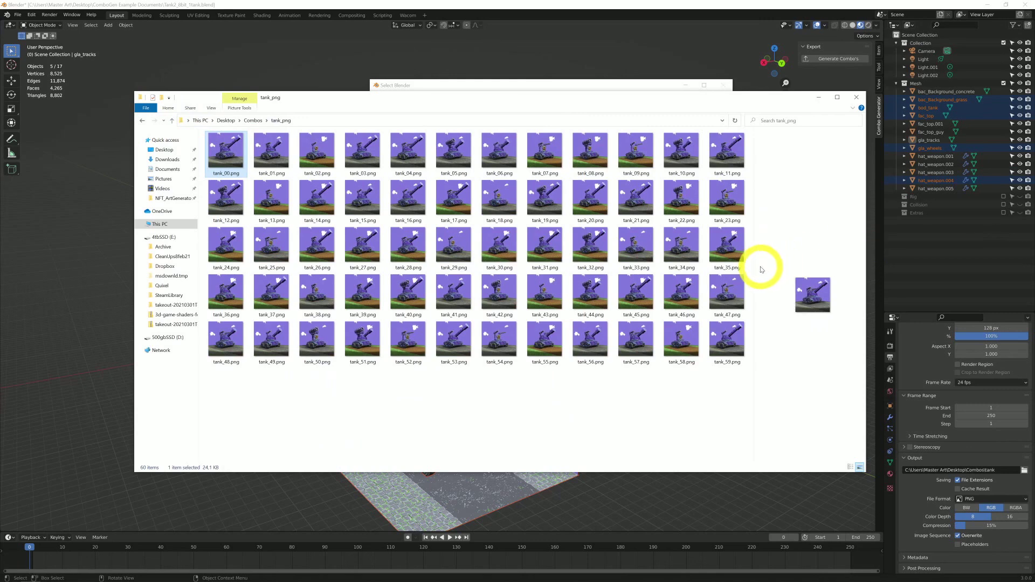
left_click_drag(757, 270, 620, 270)
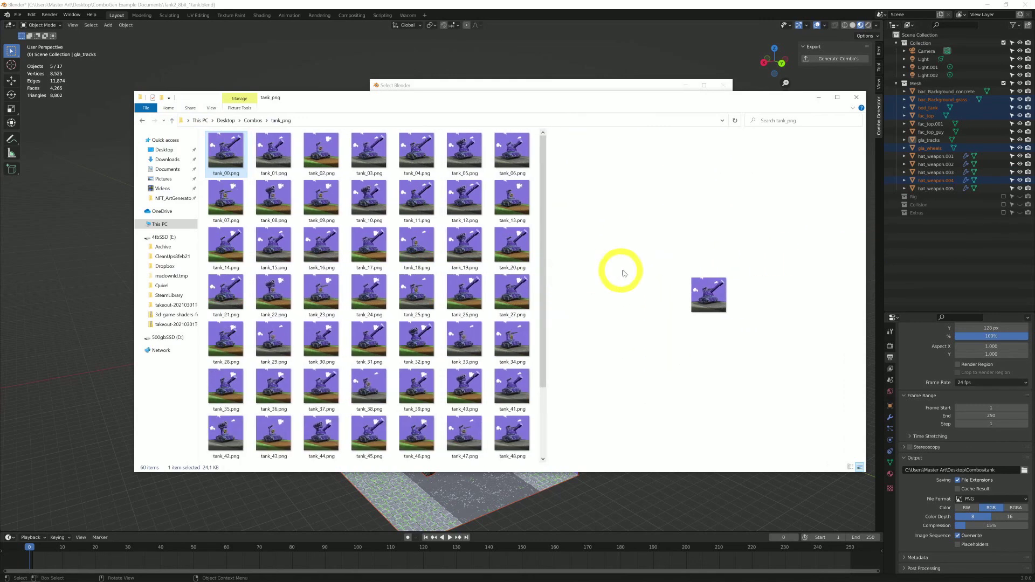
Open tank_00.png in Photos, page through all the exported tank images, and close the viewer and the folder window.
left_click(218, 155)
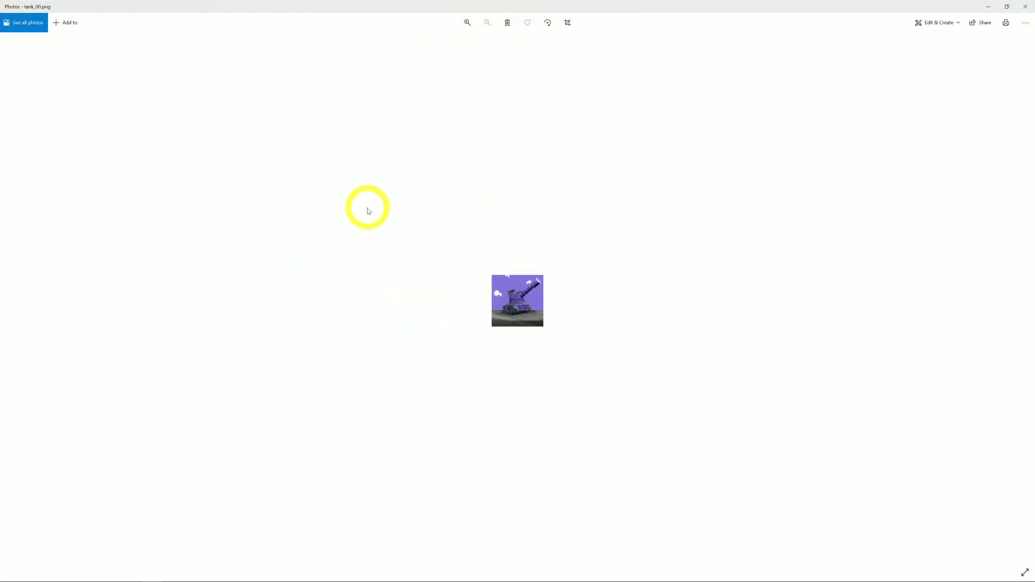
key("Right")
key("Right")
key("Right")
key("Right")
key("Right")
key("Right")
key("Right")
key("Right")
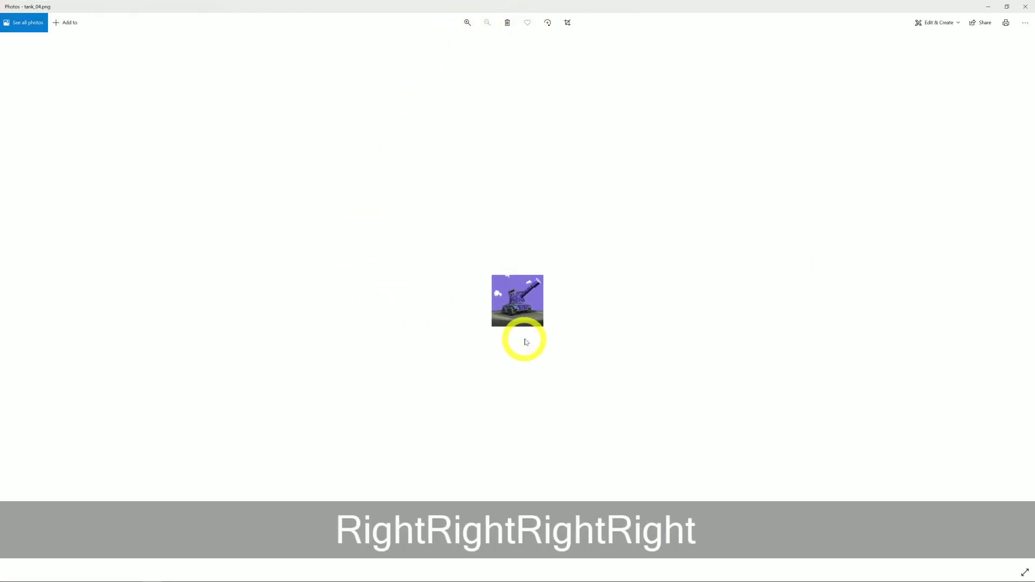
key("Right")
key("Right")
key("Right")
key("Right")
key("Right")
key("Right")
key("Right")
key("Right")
key("Right")
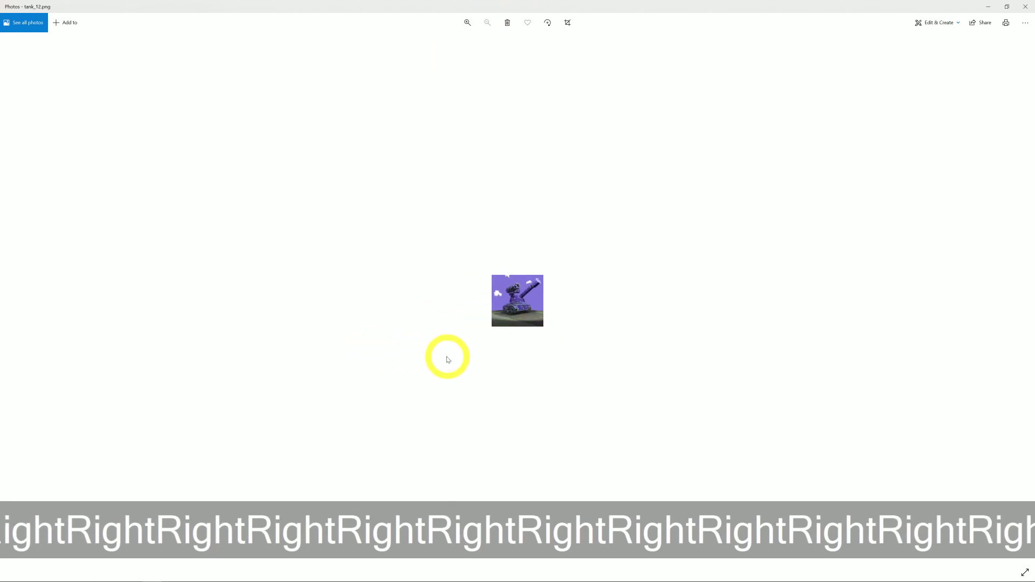
key("Right")
key("Right")
key("Right")
key("Right")
key("Right")
key("Right")
key("Right")
key("Right")
key("Right")
key("Right")
key("Right")
key("Right")
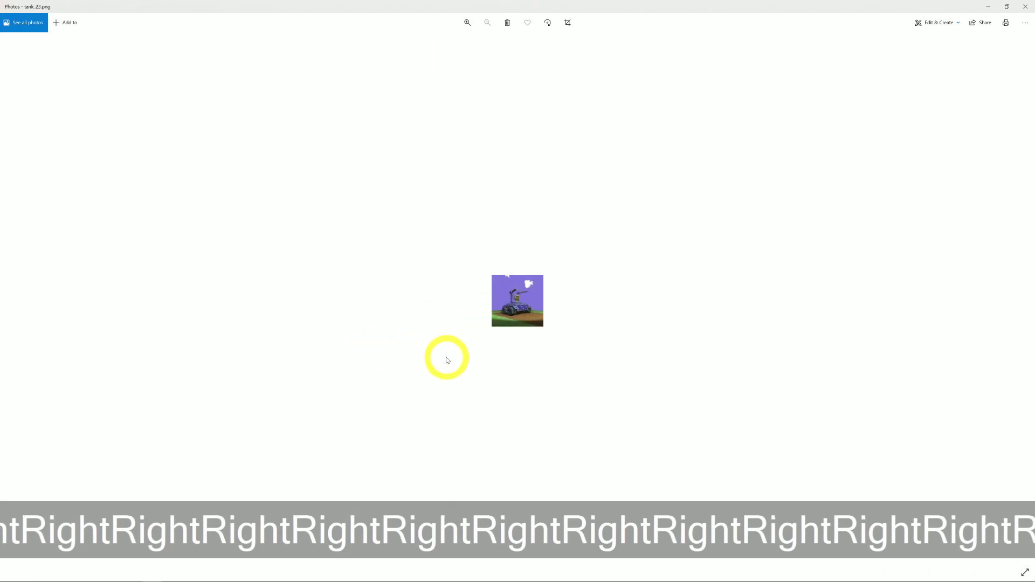
key("Right")
key("Right")
key("Right")
key("Right")
key("Right")
key("Right")
key("Right")
key("Right")
key("Right")
key("Right")
key("Right")
key("Right")
key("Right")
key("Right")
key("Right")
key("Right")
key("Right")
key("Right")
key("Right")
key("Right")
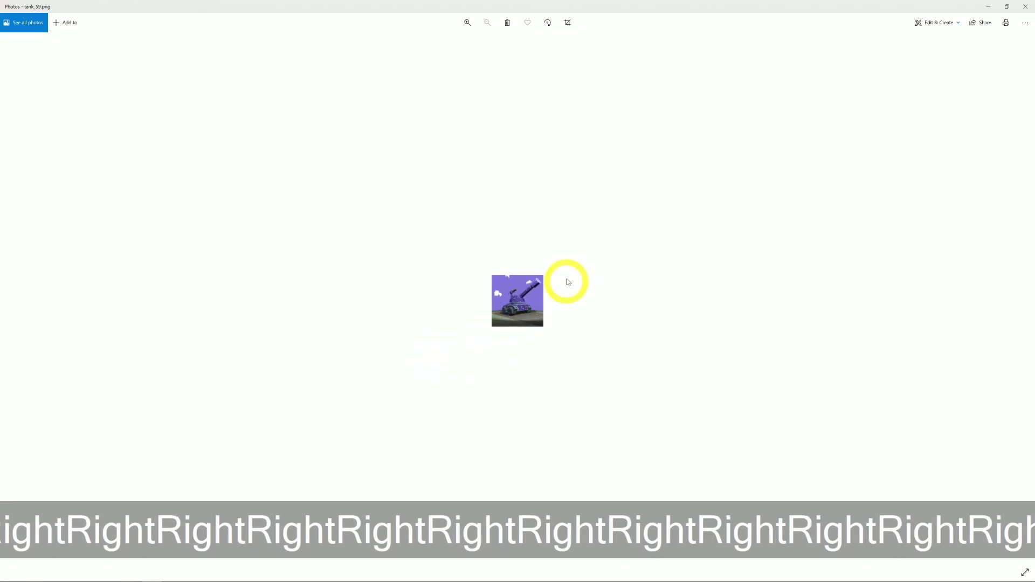
left_click(1008, 6)
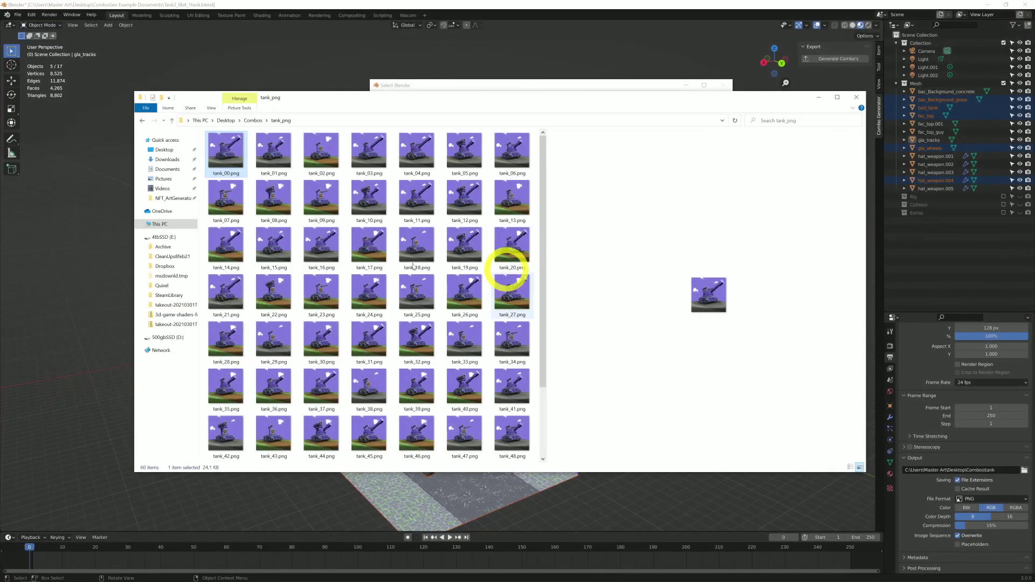
left_click(856, 97)
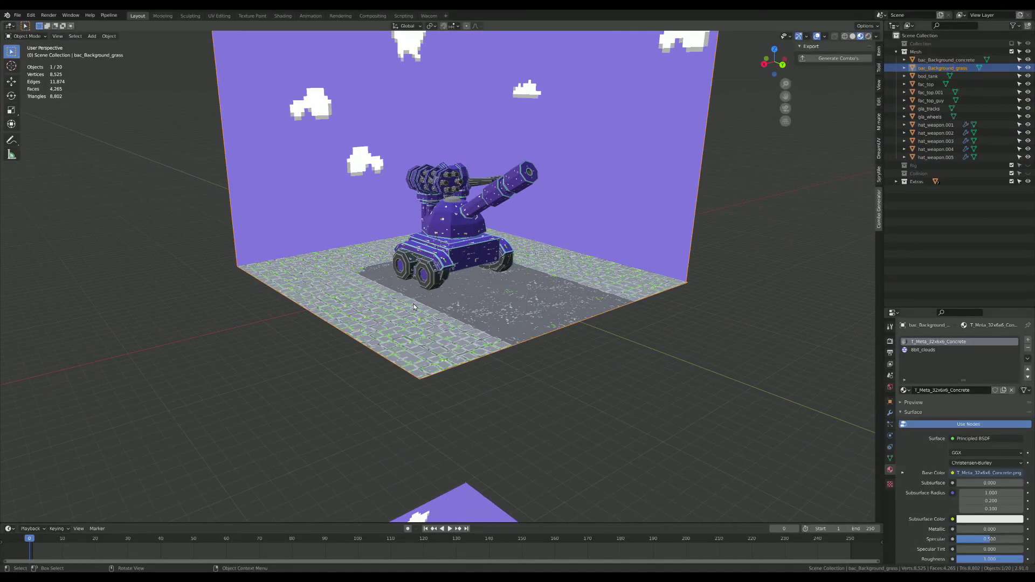
middle_click_drag(421, 250, 426, 296)
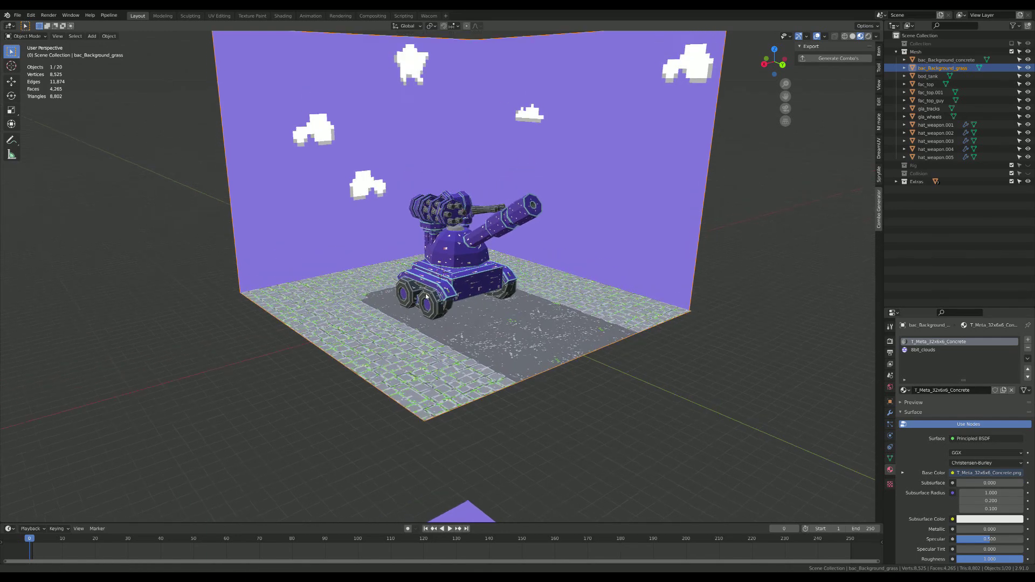